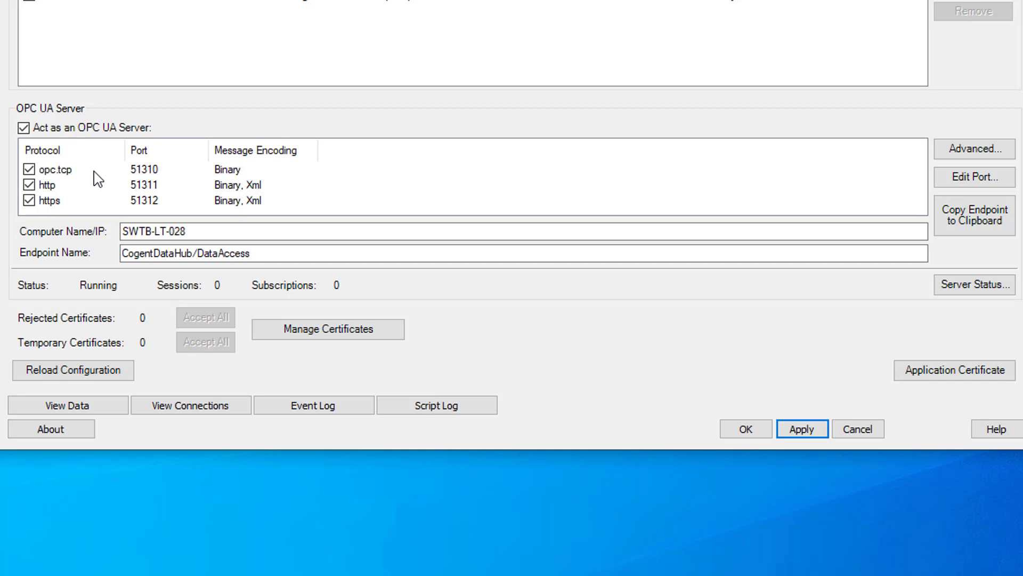
left_click(97, 170)
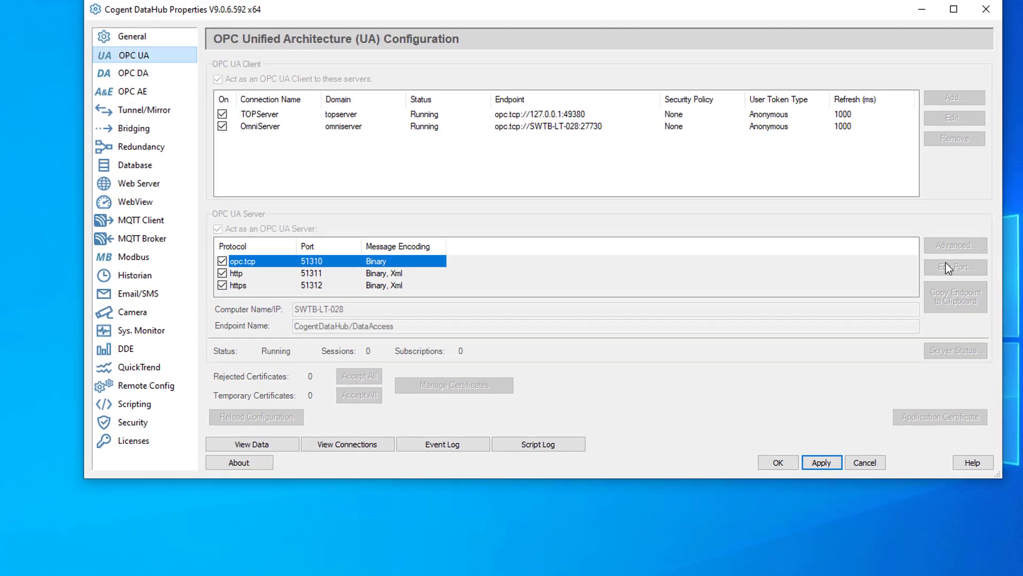
left_click(959, 199)
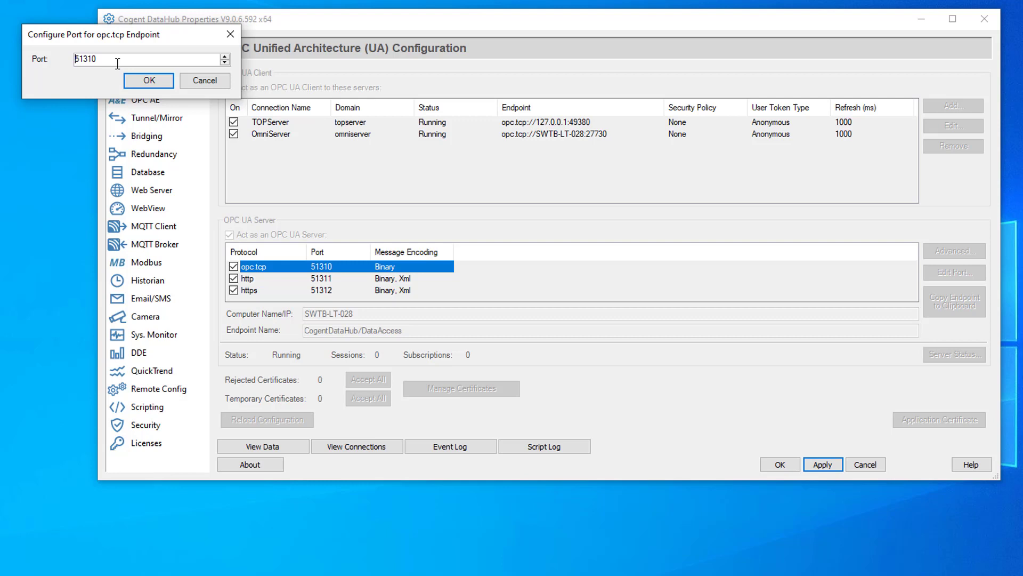
left_click(209, 79)
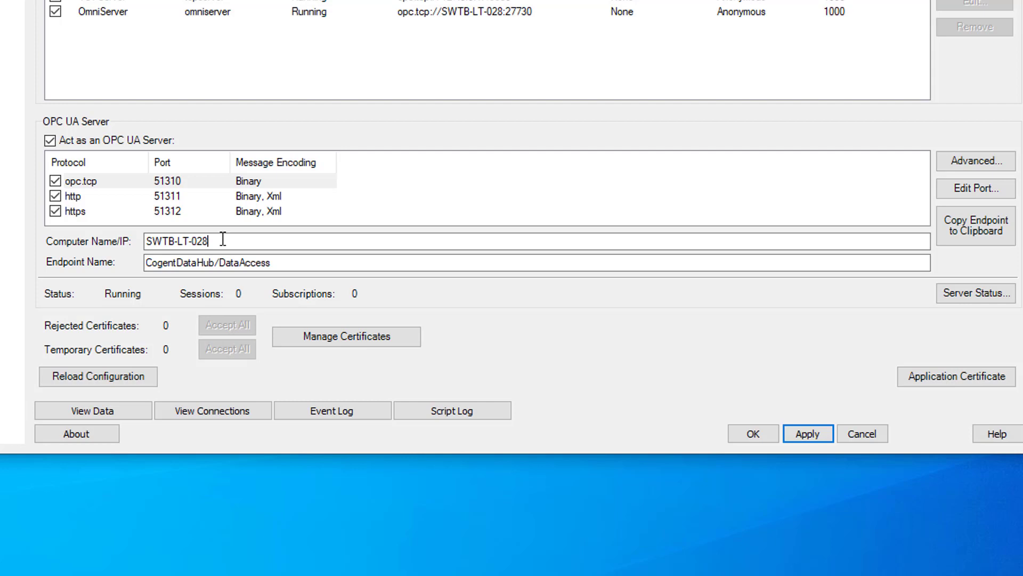
Select the opc.tcp endpoint on port 51310 and copy its address to the clipboard
left_click(278, 261)
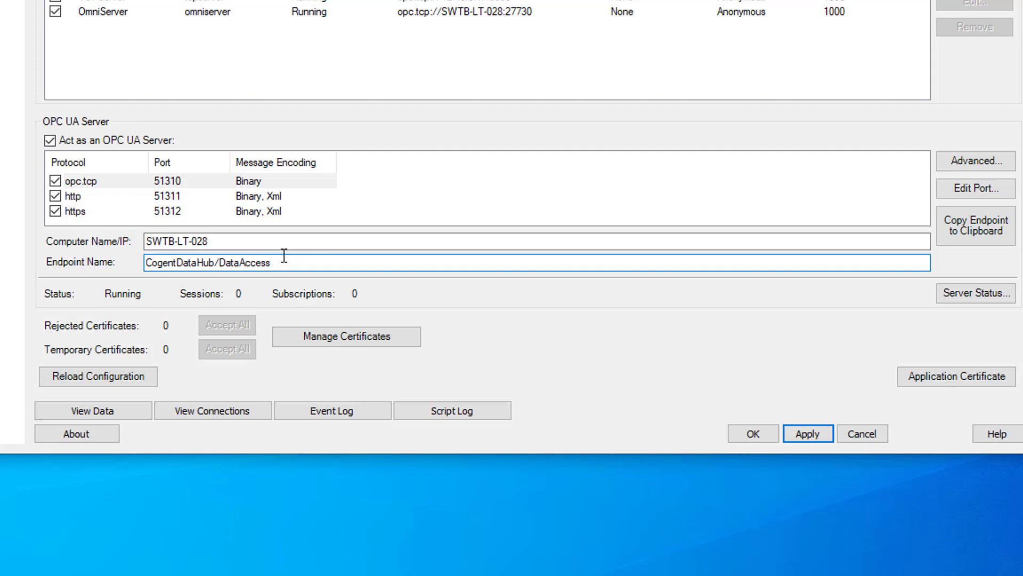
left_click(140, 183)
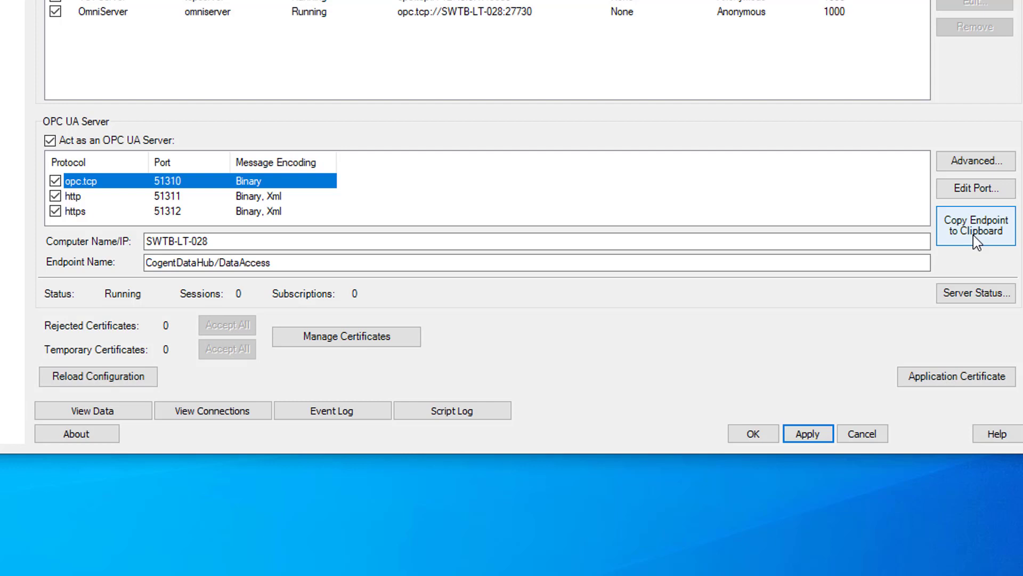
left_click(973, 239)
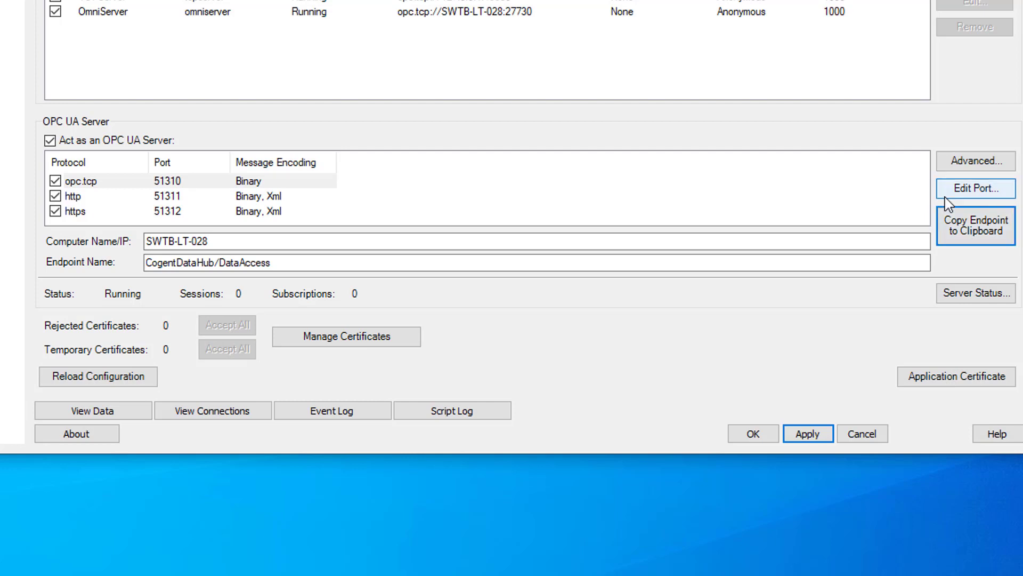
Tick Basic256Sha256 in the advanced UA server security policies, then confirm and apply
left_click(954, 162)
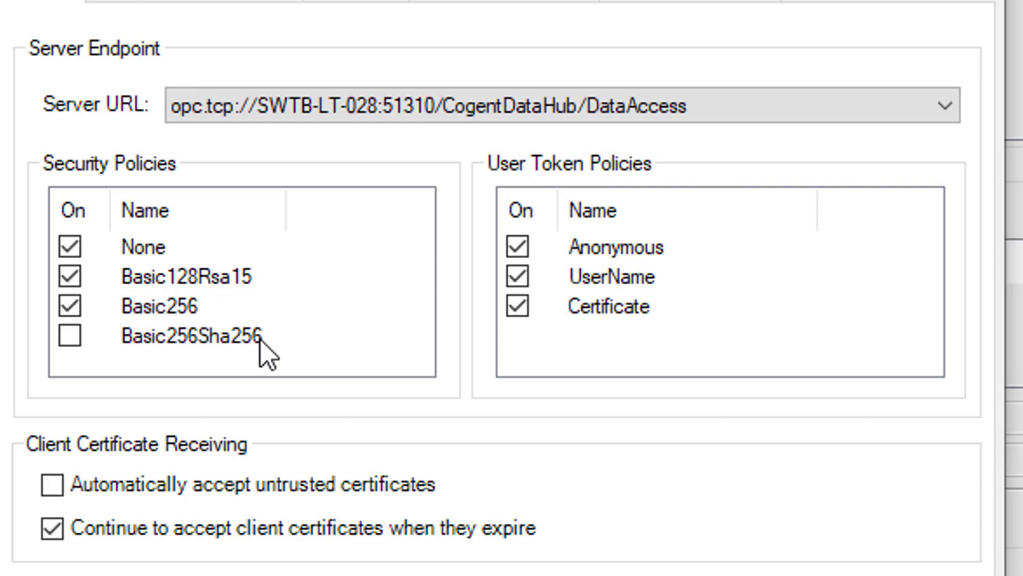
left_click(74, 338)
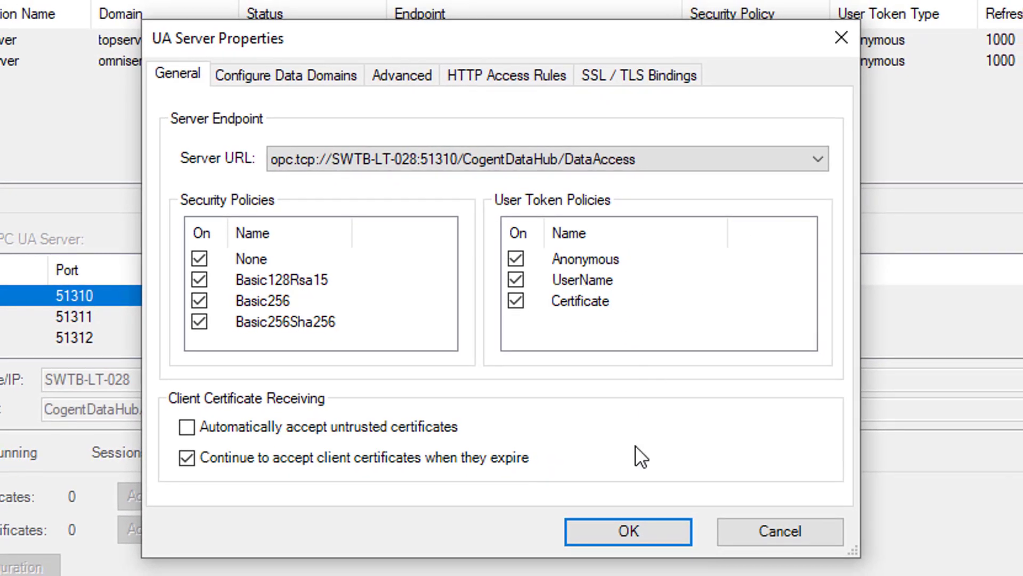
left_click(611, 526)
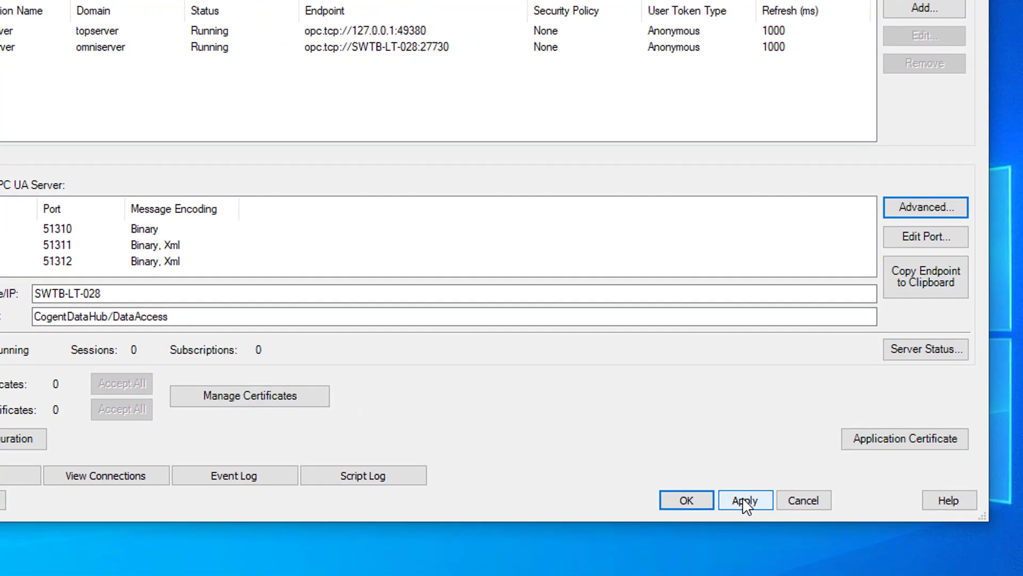
left_click(744, 501)
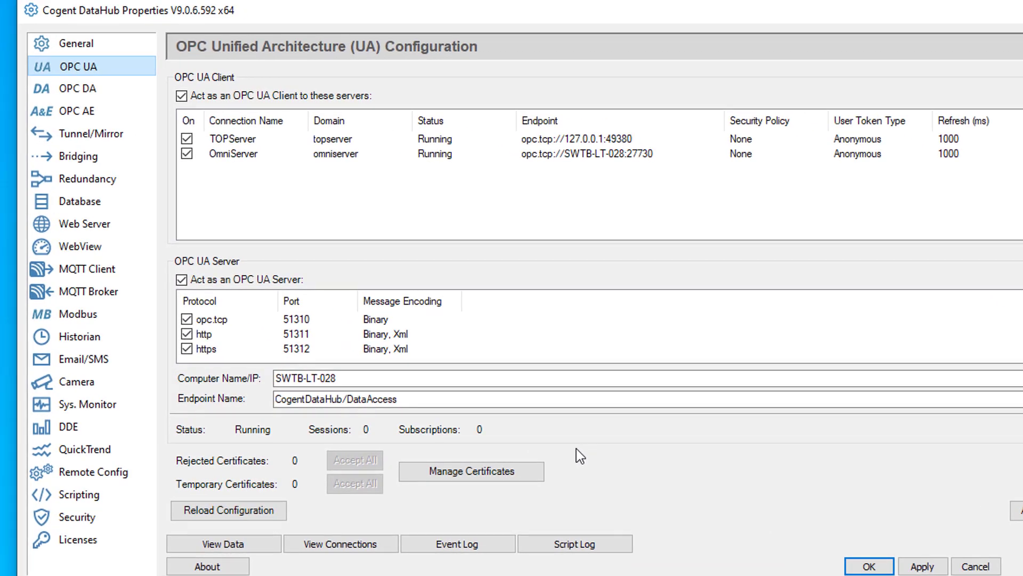
In Security permissions, add the last listed user to BasicConnectivity and save the permissions
left_click(86, 520)
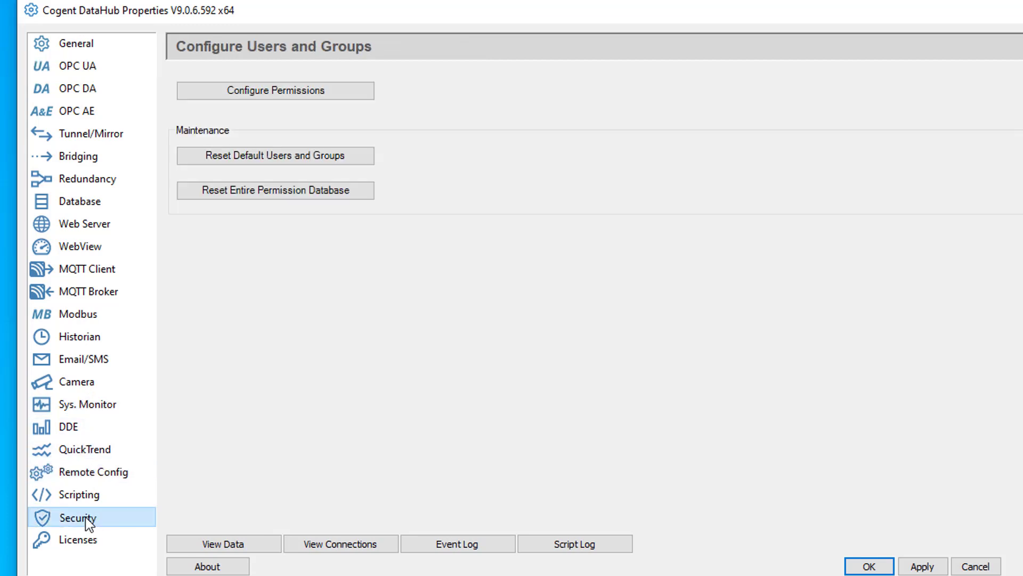
left_click(302, 96)
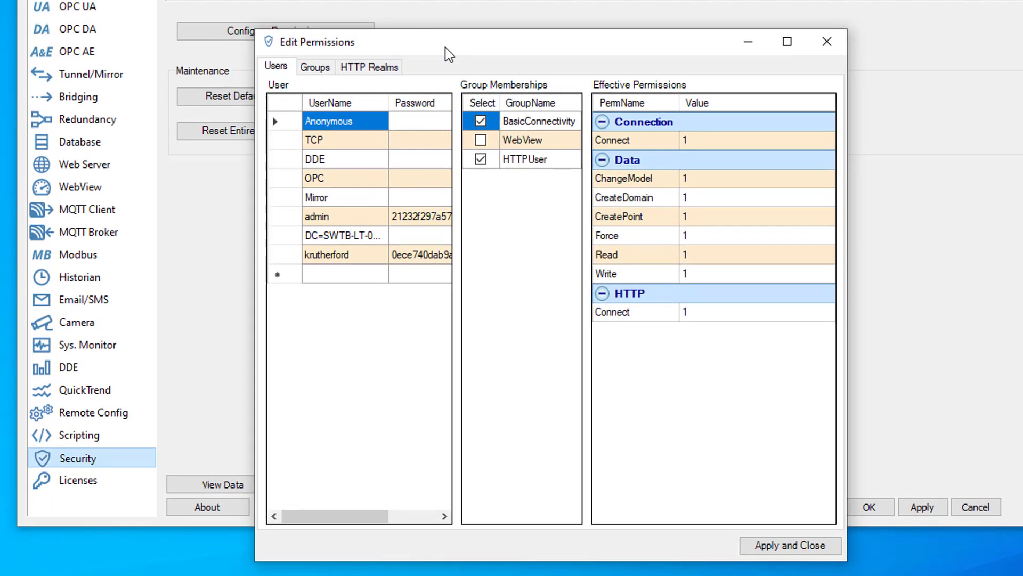
left_click(349, 256)
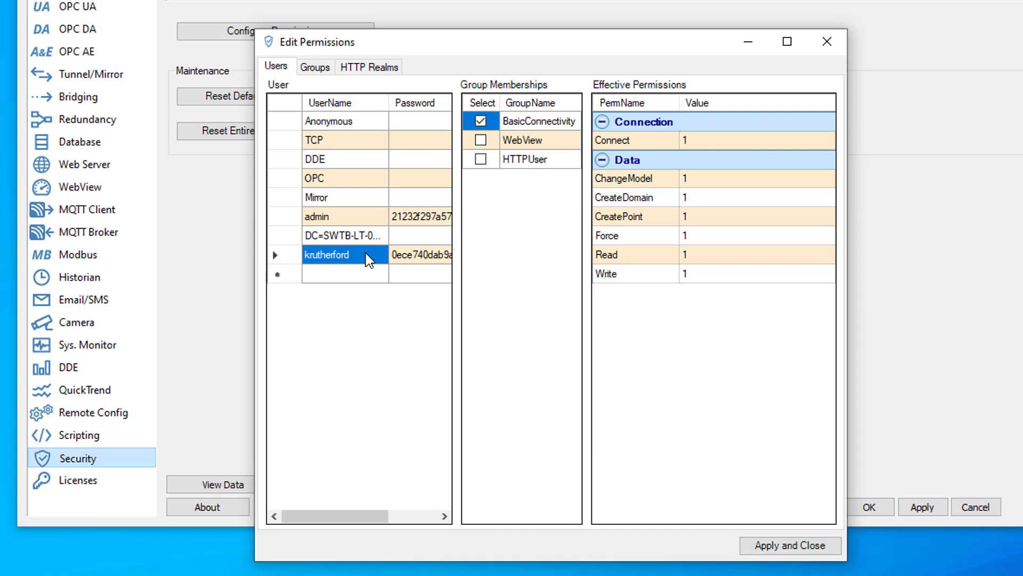
left_click(340, 274)
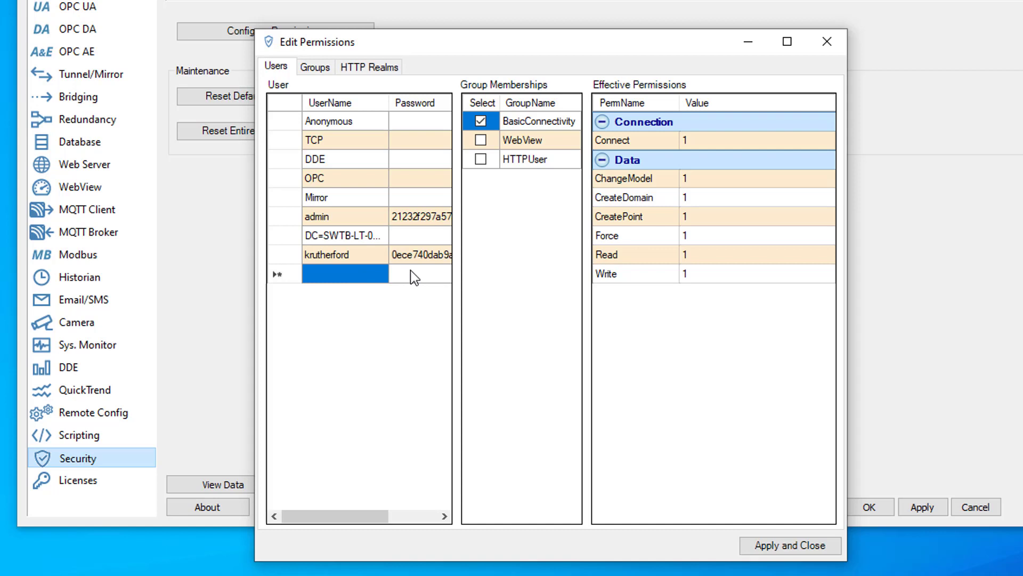
left_click(366, 256)
left_click(481, 121)
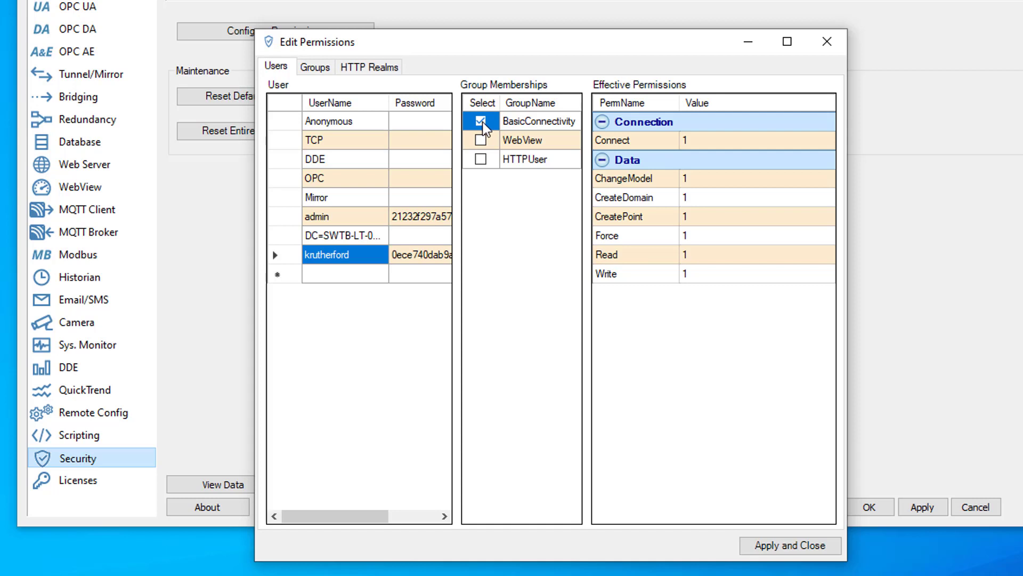
left_click(804, 549)
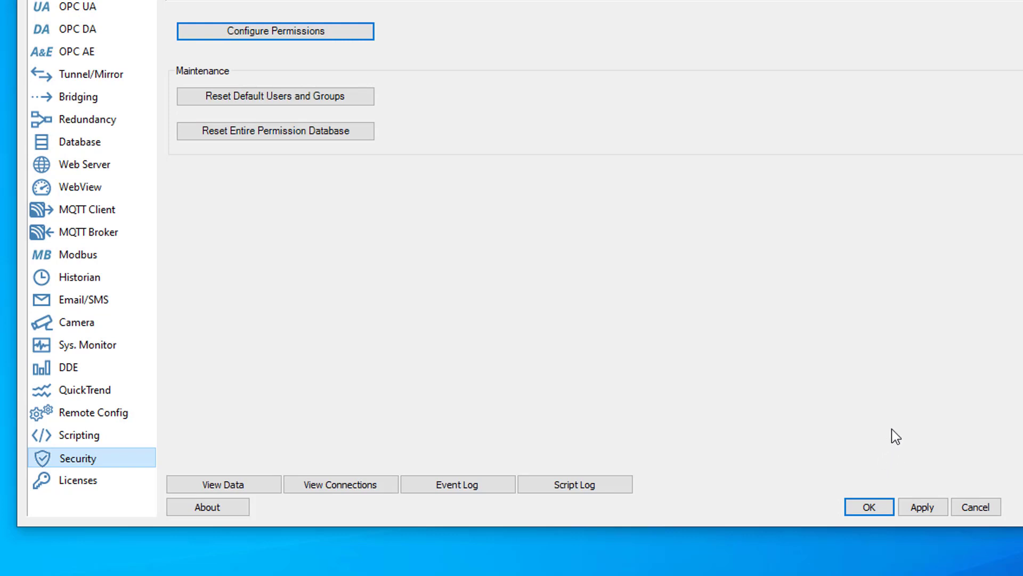
Apply the DataHub Properties security settings
left_click(927, 513)
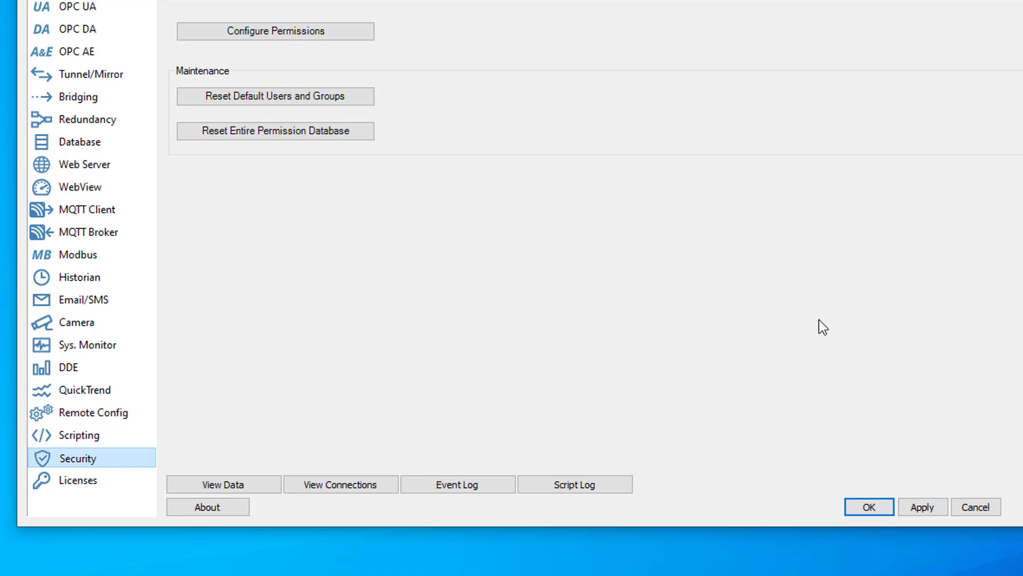
Bring UaExpert forward and choose Add... on the Project tree's Servers node
left_click(777, 572)
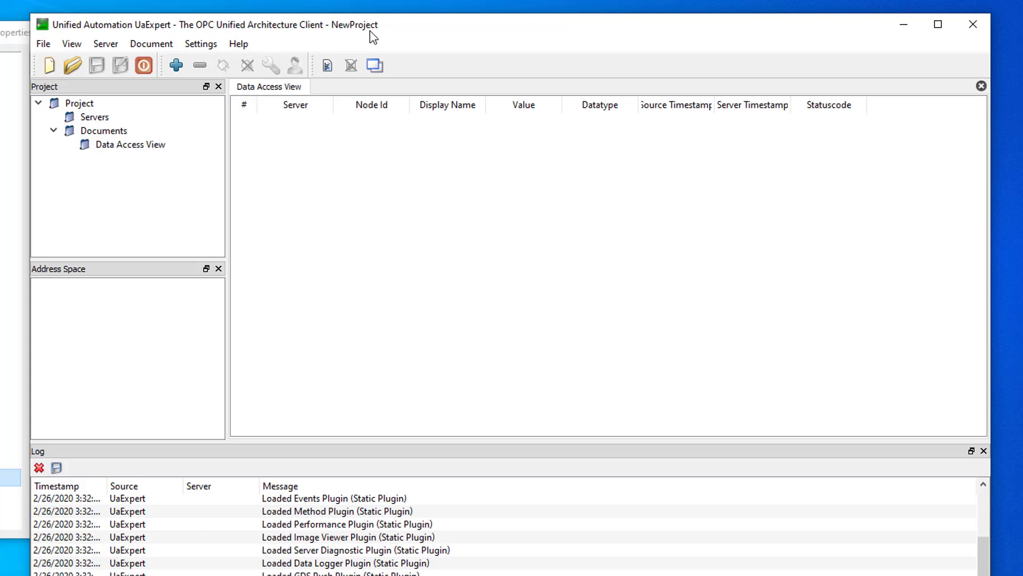
left_click_drag(370, 31, 358, 30)
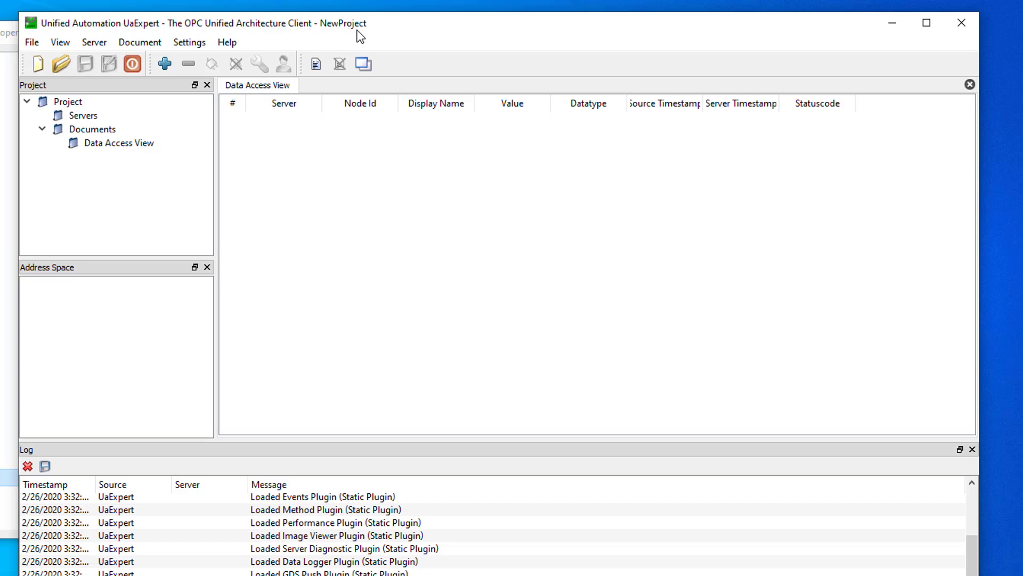
right_click(78, 117)
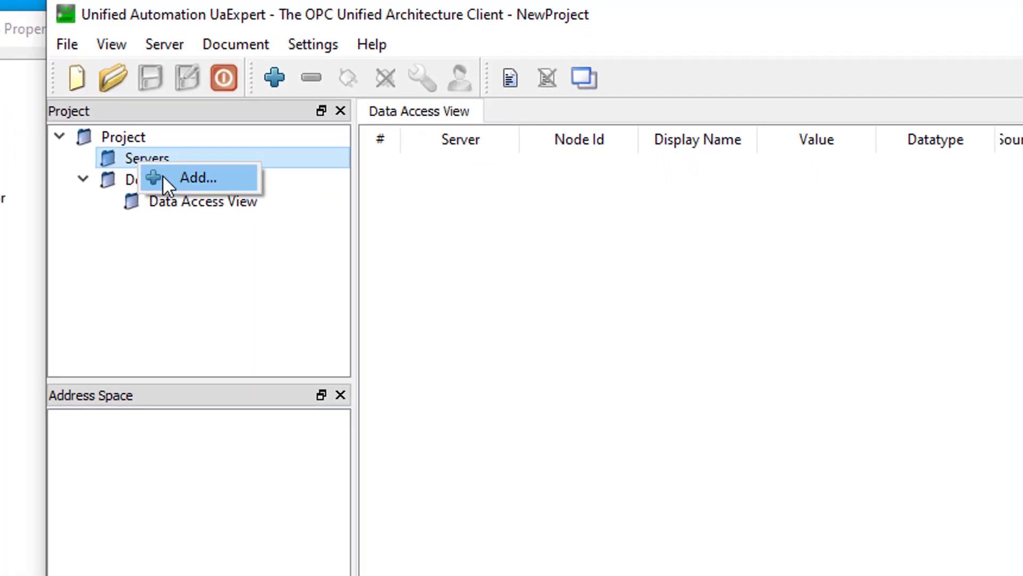
left_click(156, 216)
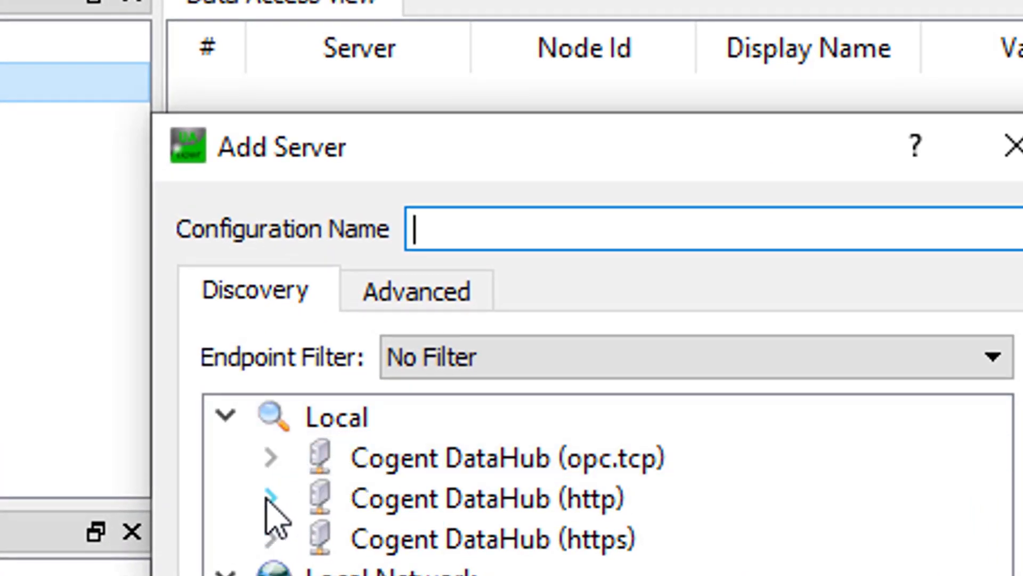
Expand the local Cogent DataHub opc.tcp server to reveal its five endpoints
left_click(270, 458)
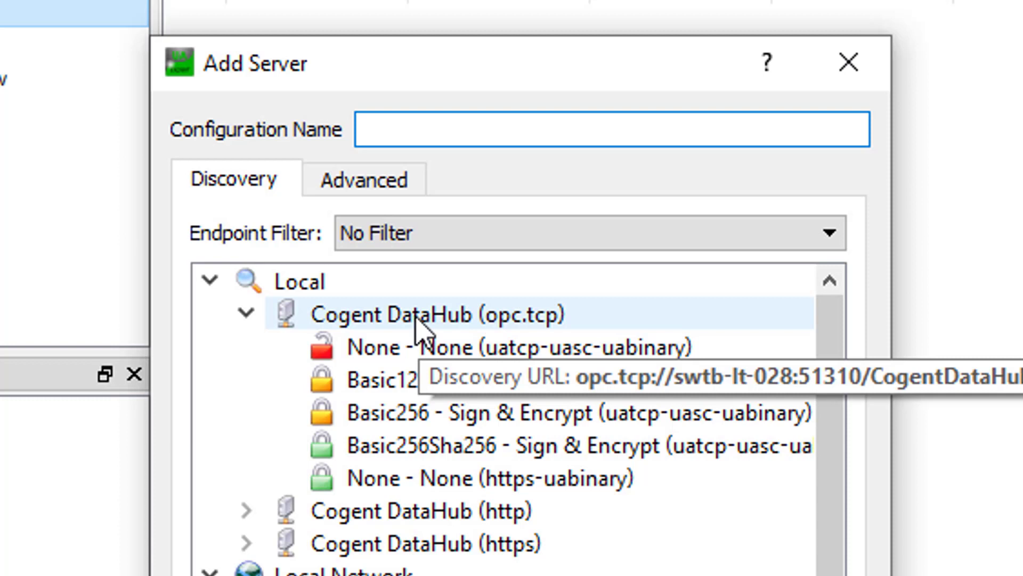
Name the connection 'DataHub UA', paste the port 51310 endpoint URL, and choose Basic256Sha256
left_click(415, 182)
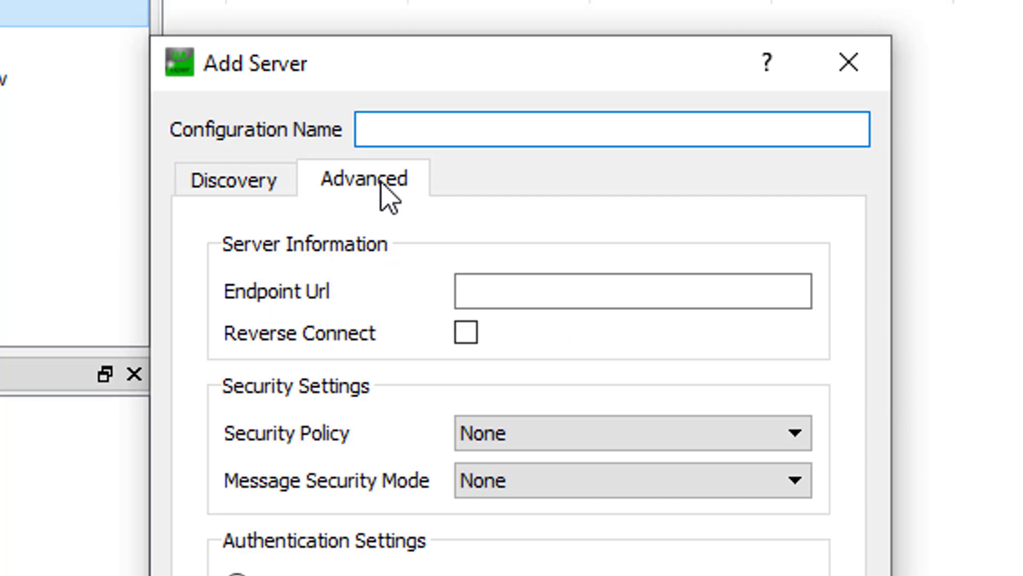
left_click(404, 133)
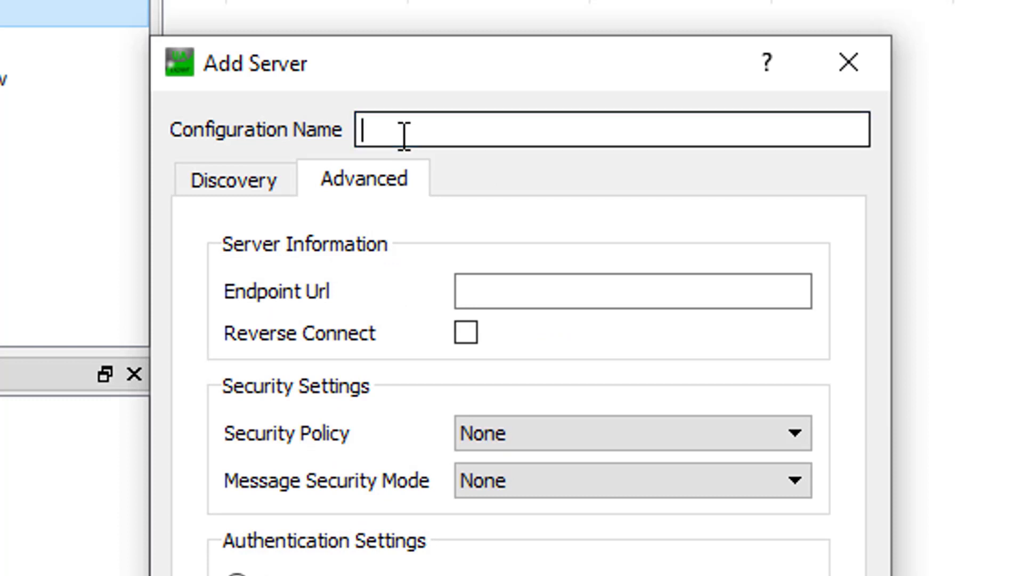
type("DataHub UA")
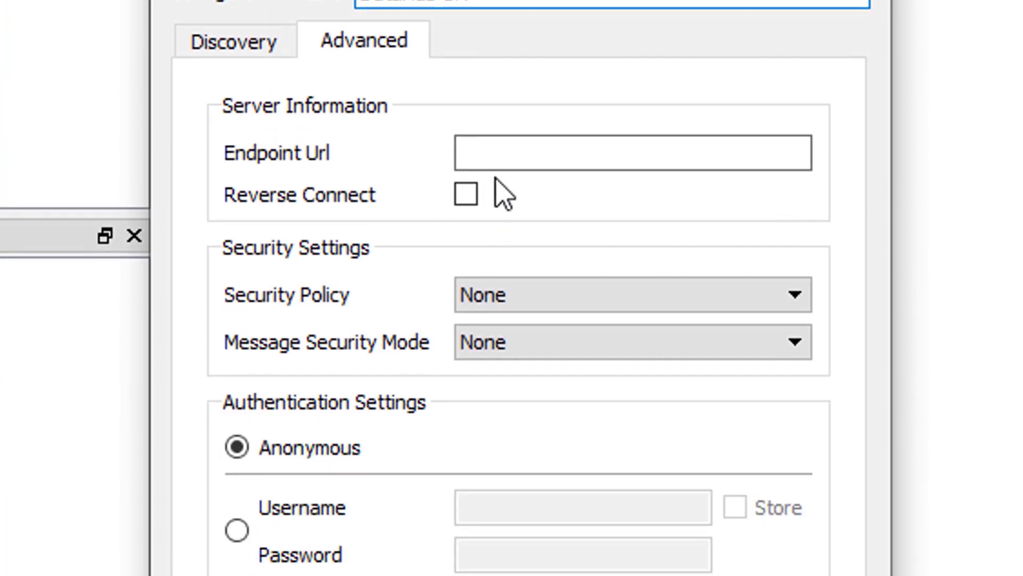
left_click(494, 74)
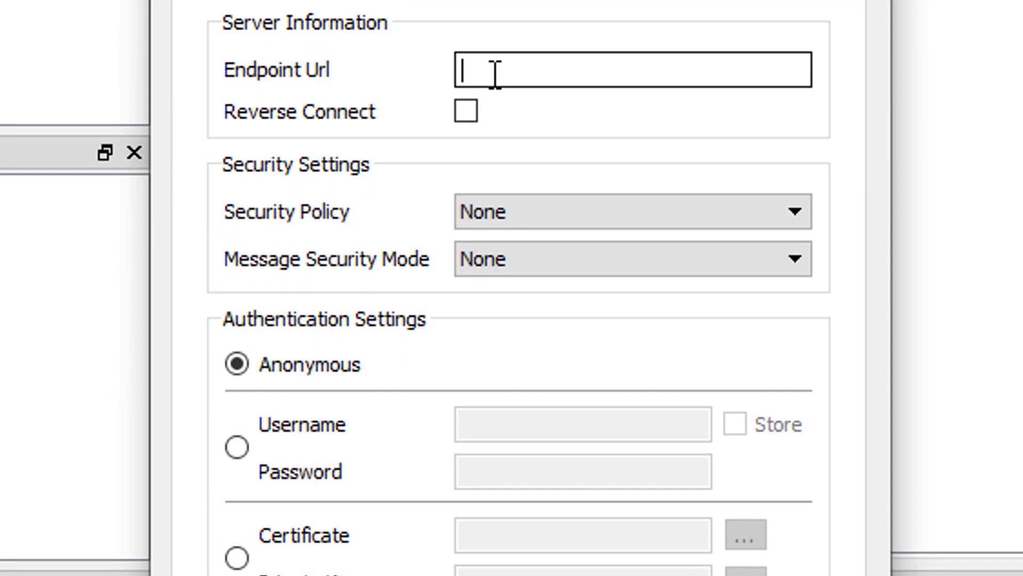
right_click(494, 74)
left_click(579, 275)
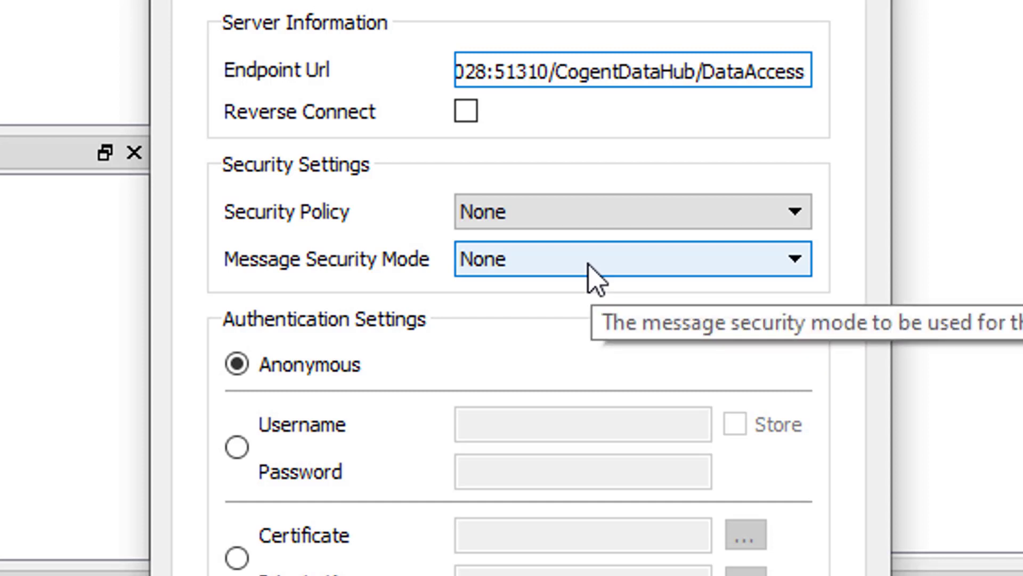
key("Home")
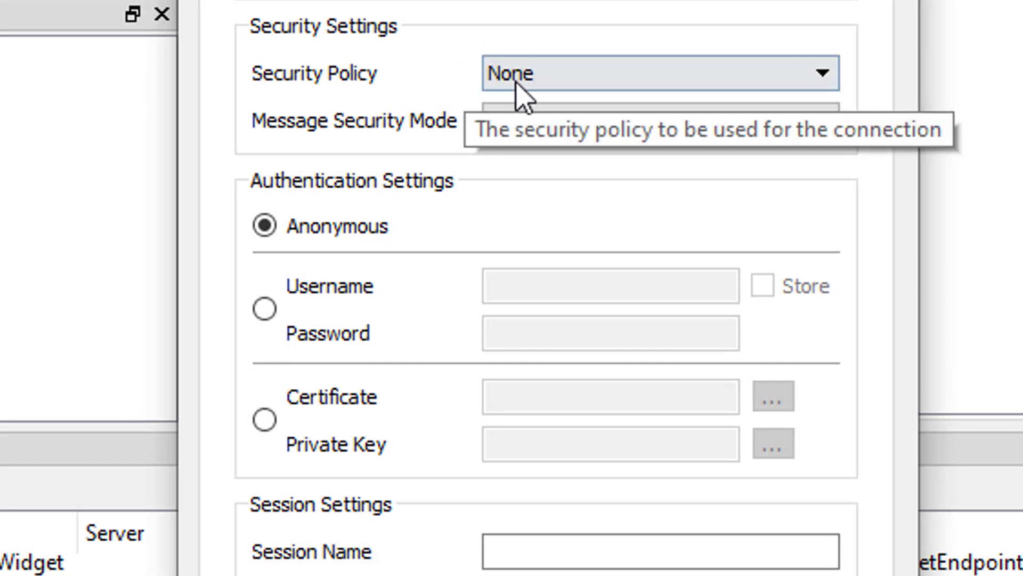
left_click(550, 92)
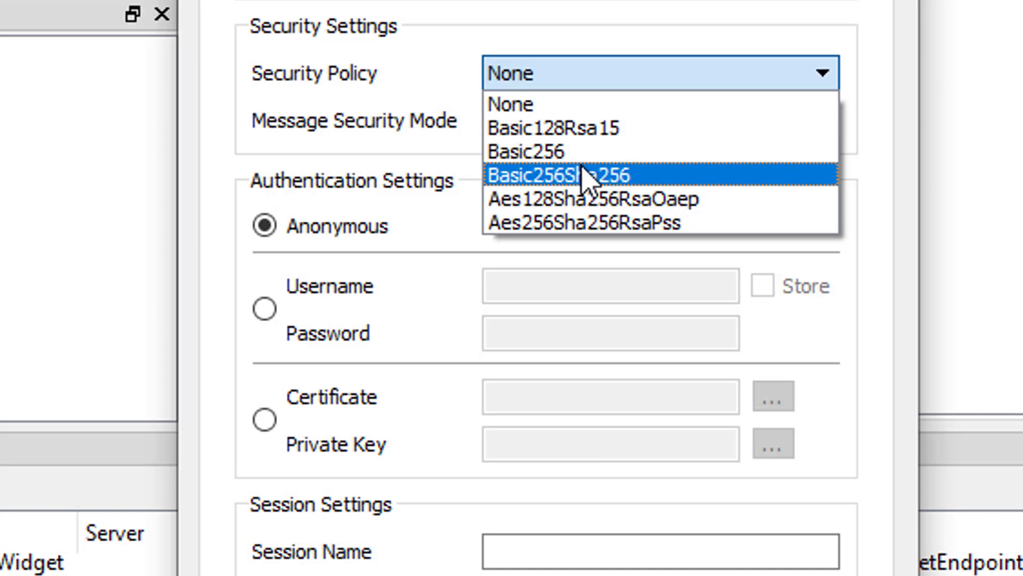
left_click(649, 184)
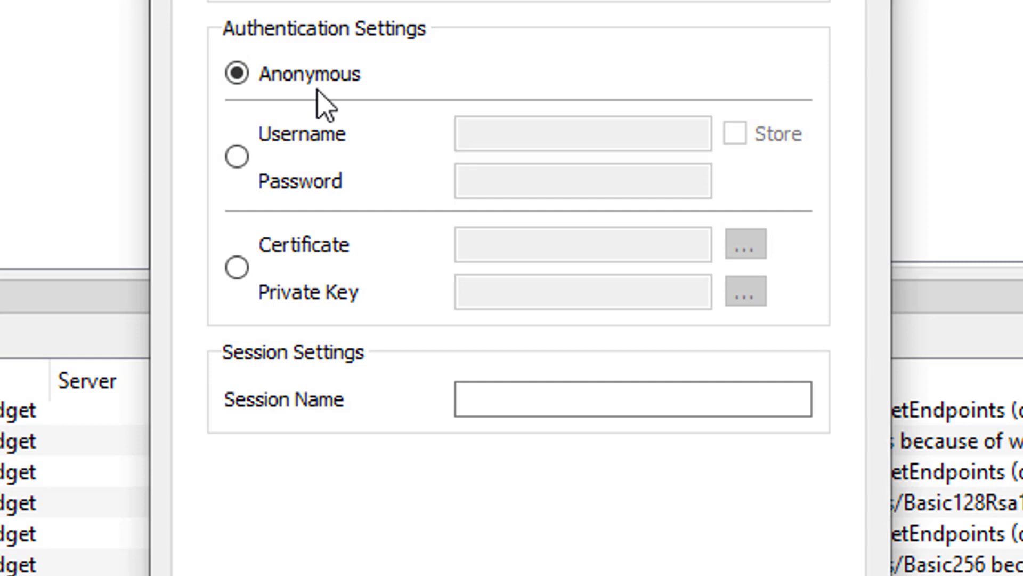
Switch to Username authentication, enter the user name and password, and enable Store
left_click(243, 164)
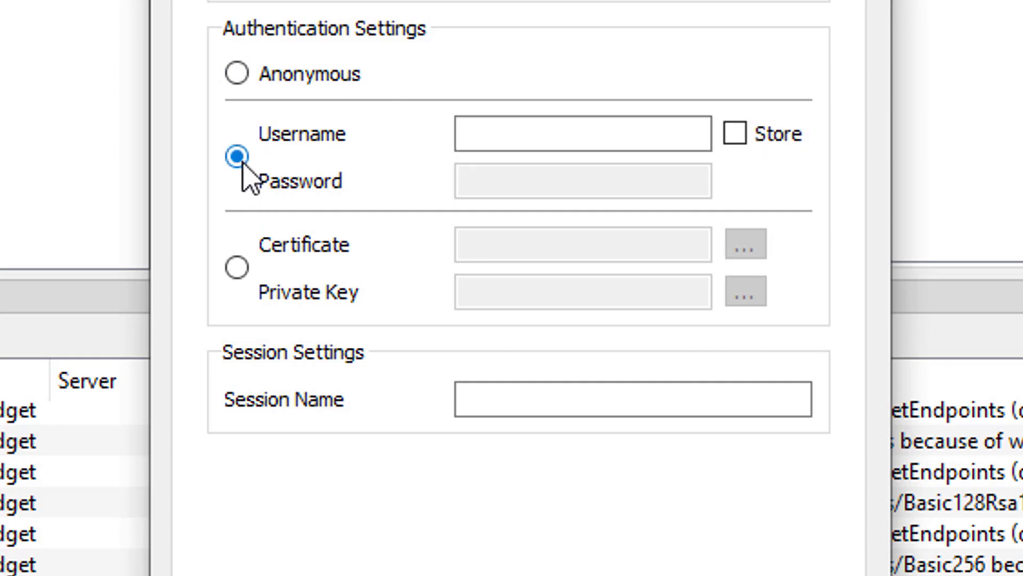
left_click(470, 133)
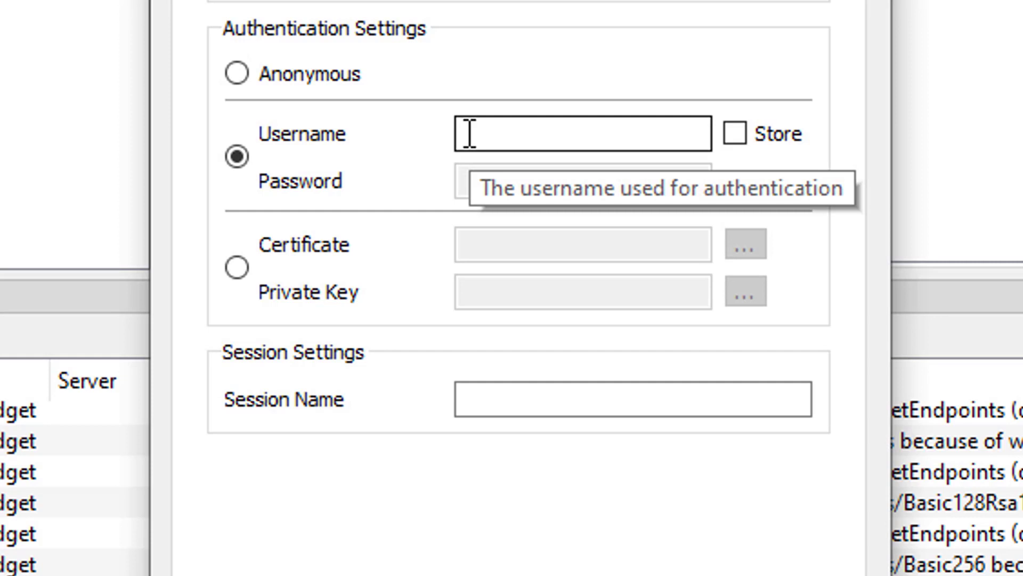
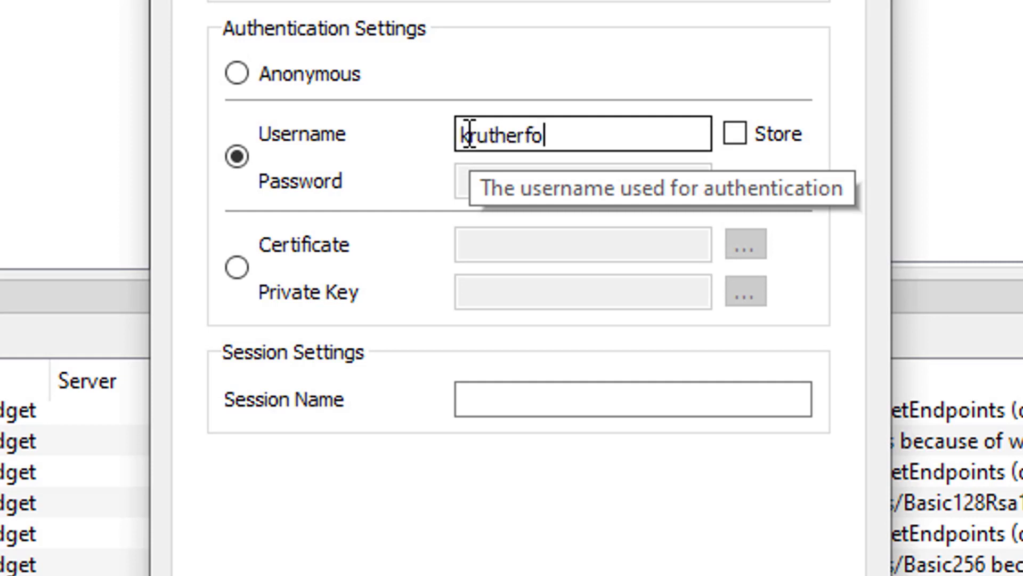
key("Tab")
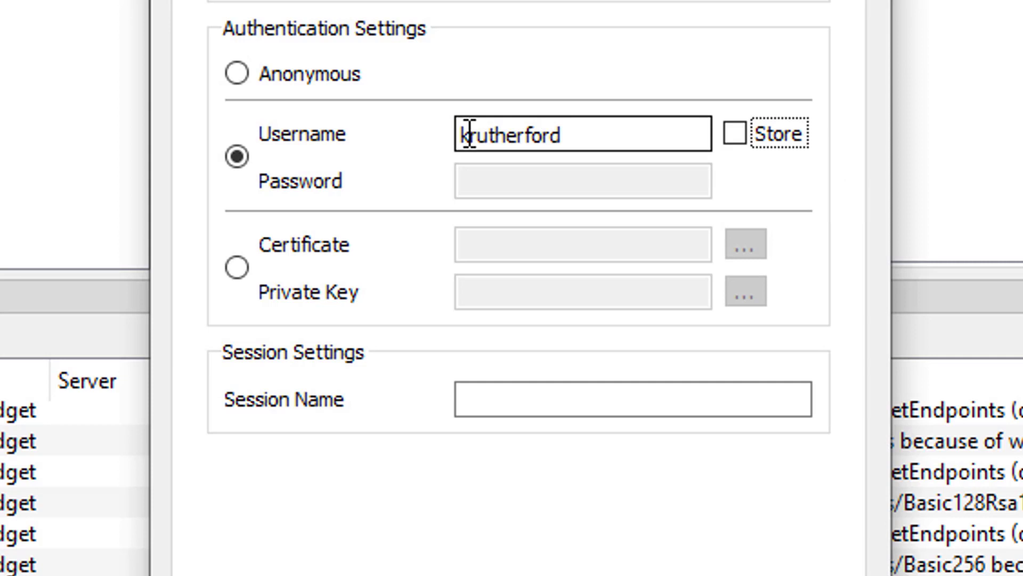
key("space")
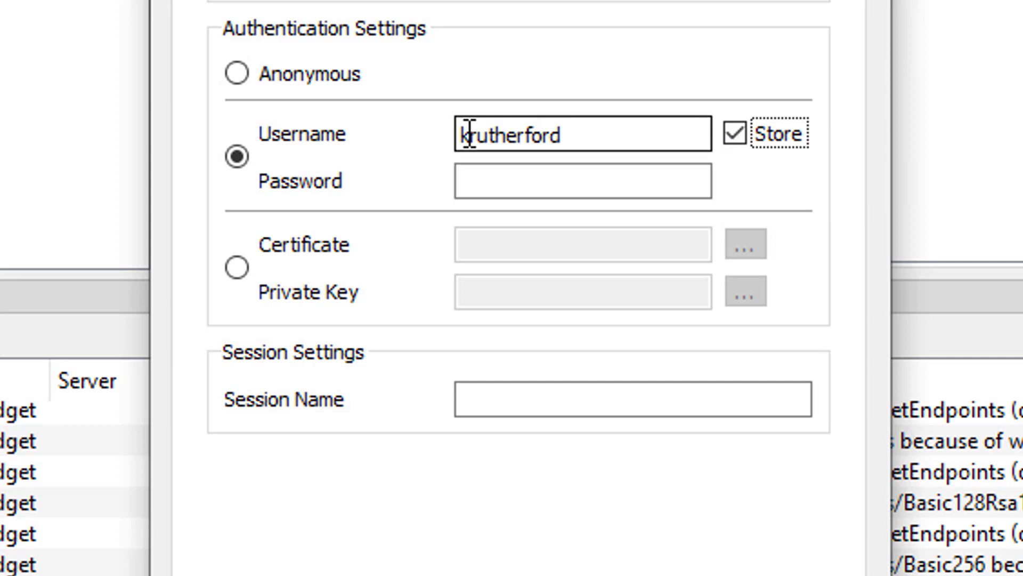
left_click(549, 193)
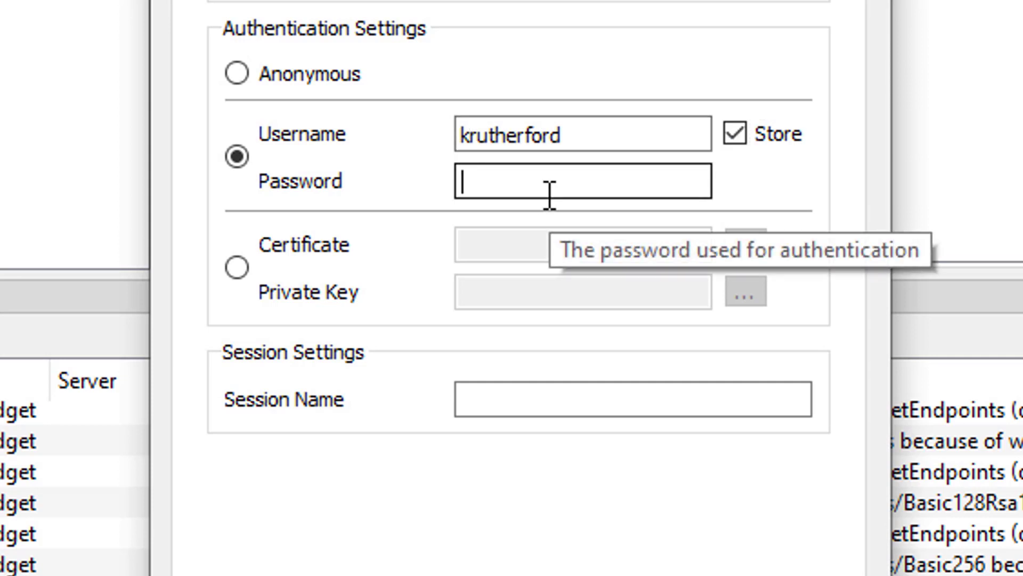
type("••")
key("BackSpace")
type("••••••")
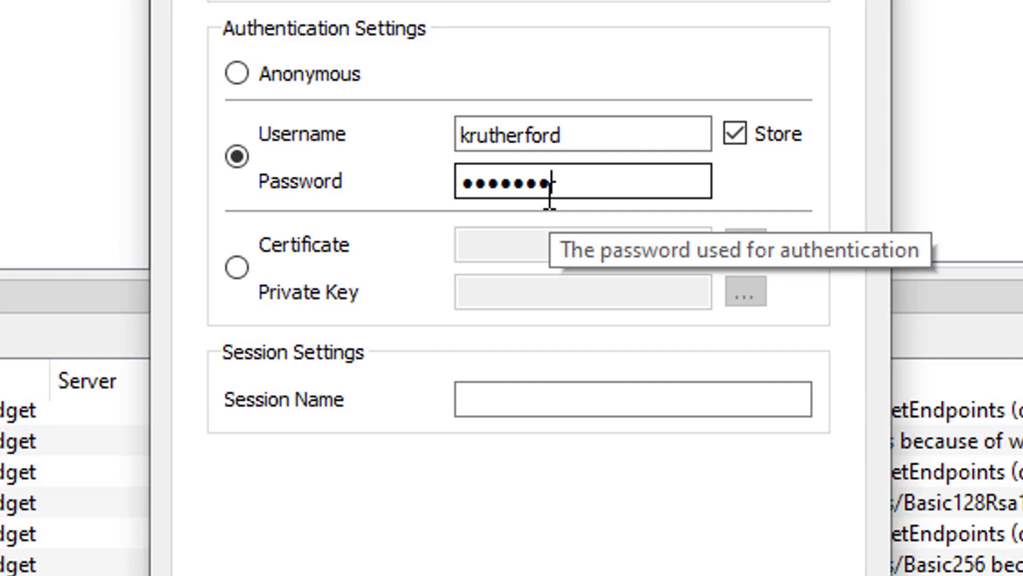
type("••••••••")
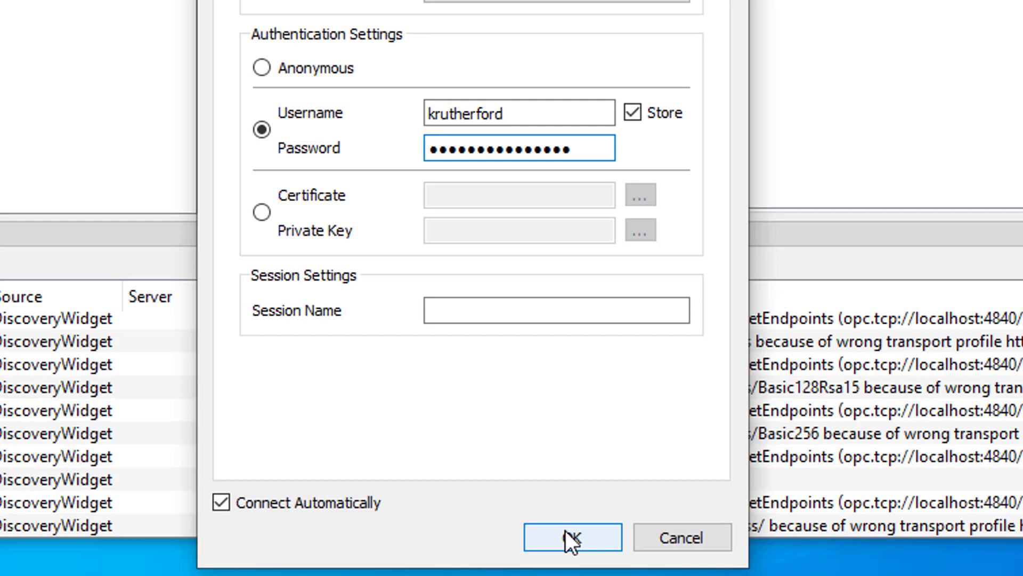
Confirm the DataHub UA server, then trust the Cogent DataHub certificate and continue
left_click(566, 531)
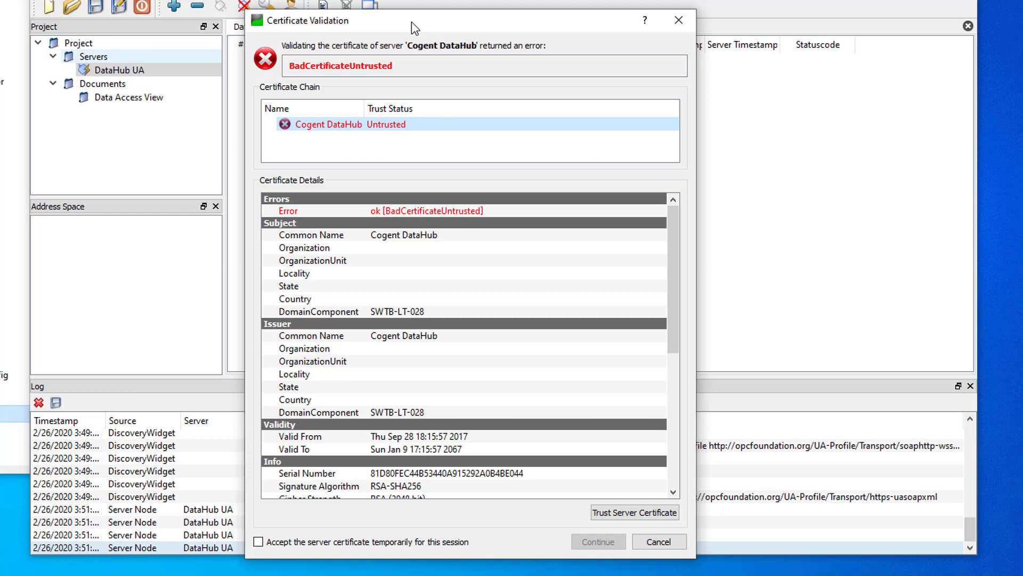
left_click(625, 513)
left_click(609, 542)
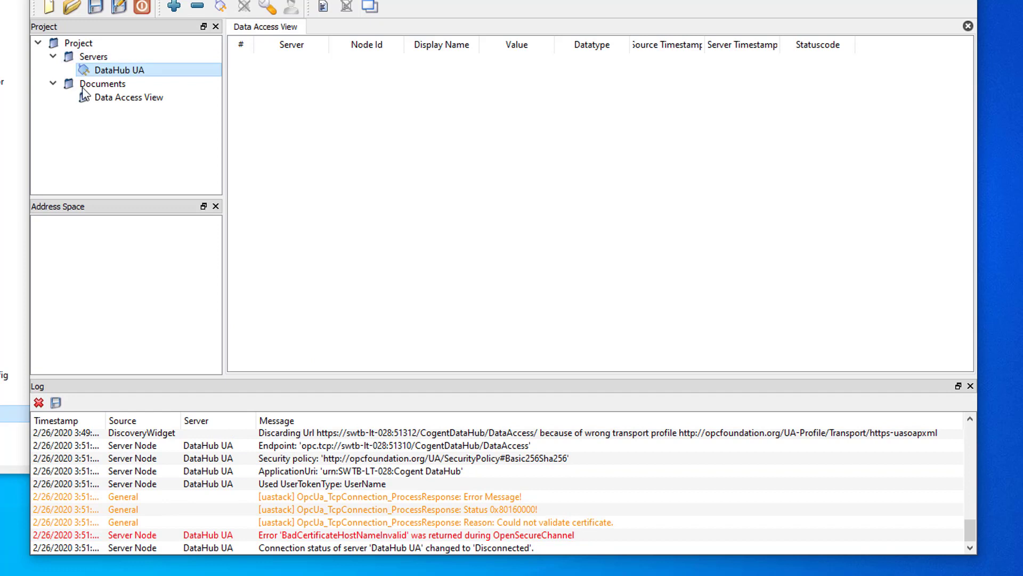
Open the OPC UA page of DataHub Properties to see the rejected certificate
mouse_move(88, 69)
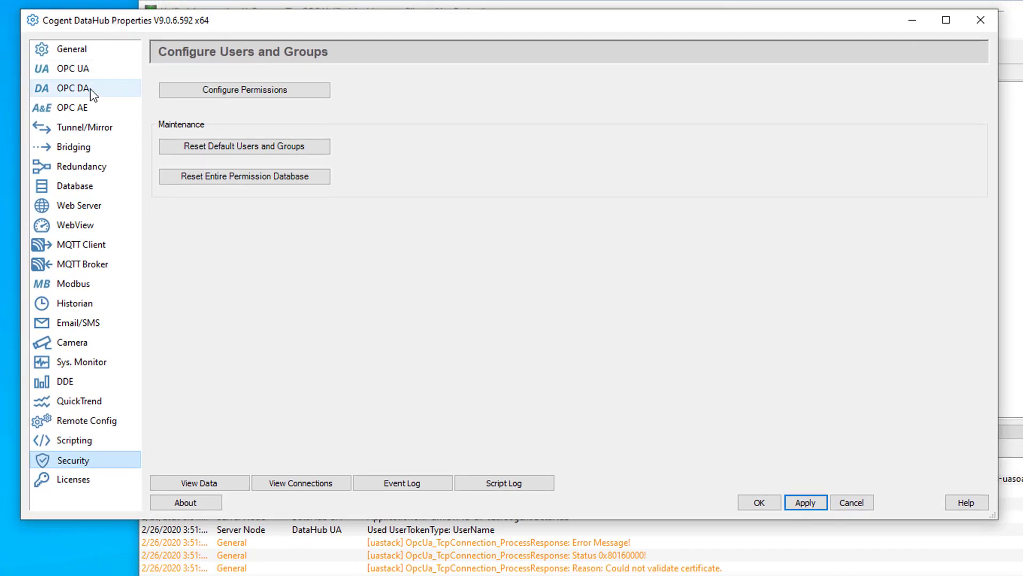
left_click(43, 58)
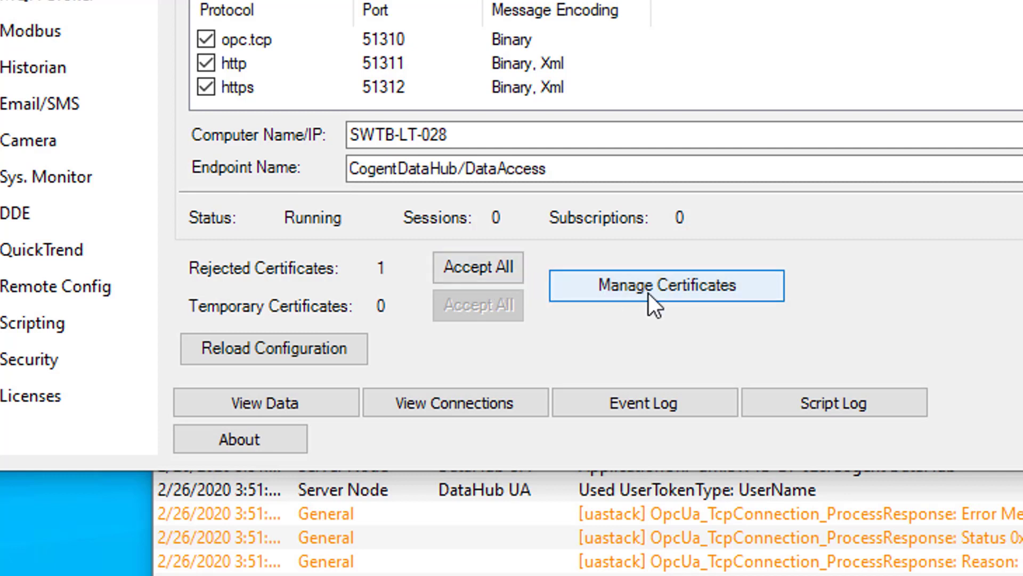
Accept the rejected UaExpert certificate and show the OPC UA Private Certificates store listing it
left_click(695, 294)
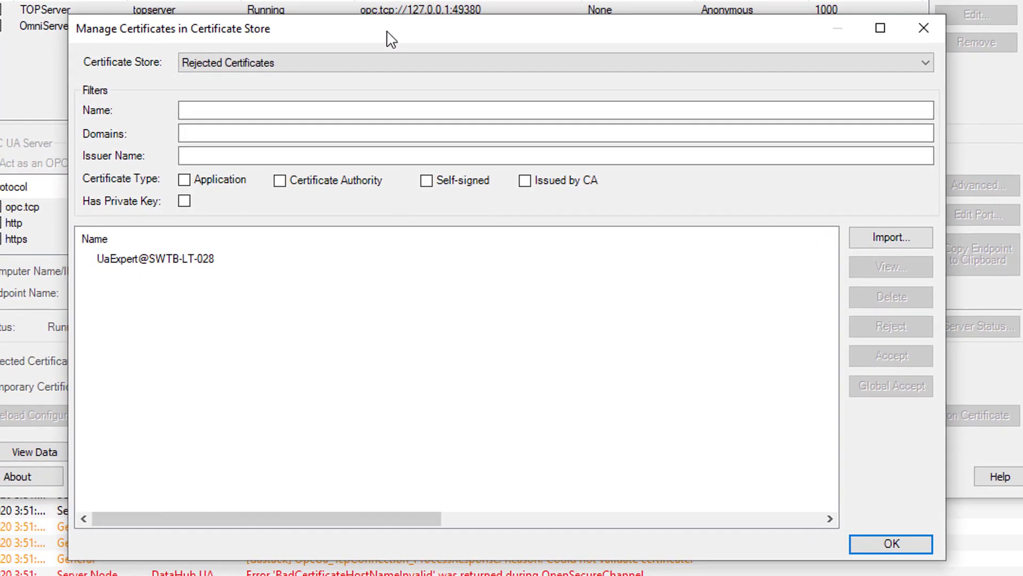
left_click(206, 260)
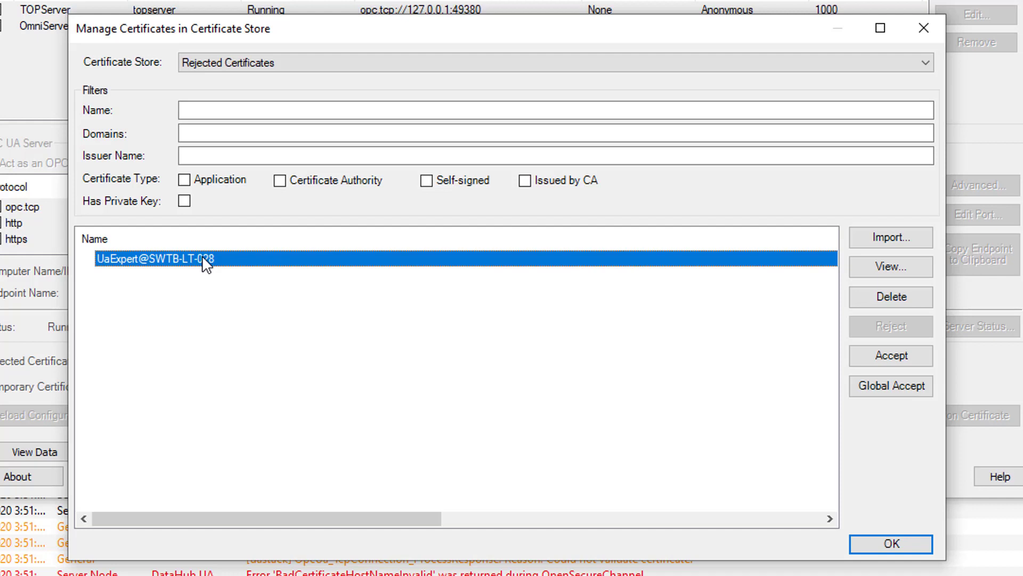
left_click(884, 361)
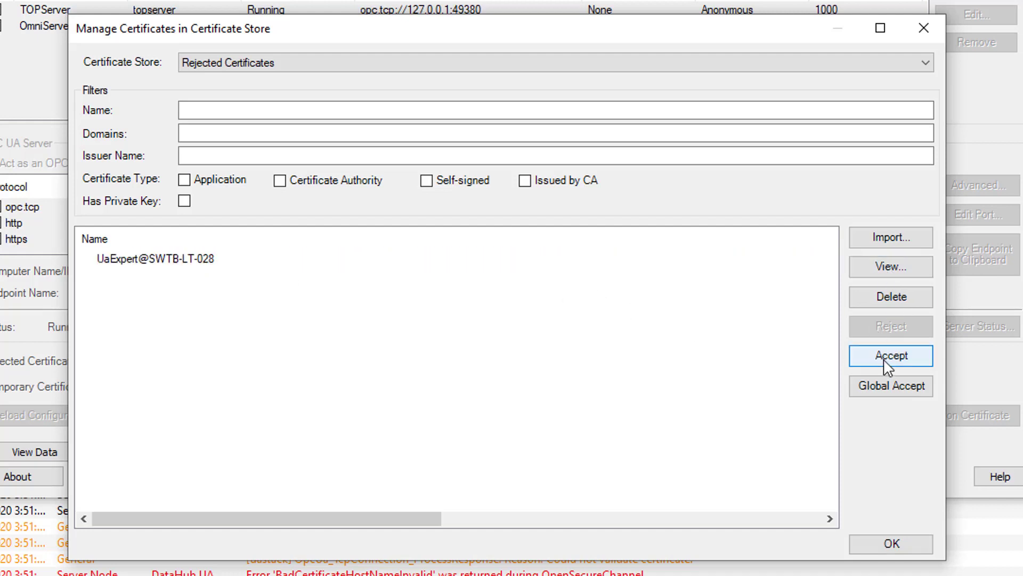
left_click(275, 68)
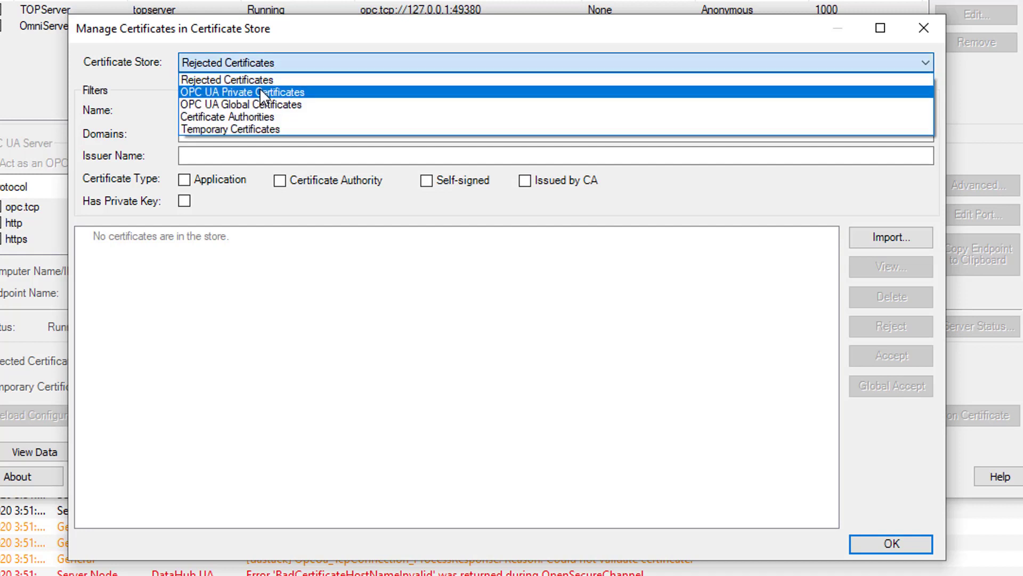
left_click(261, 91)
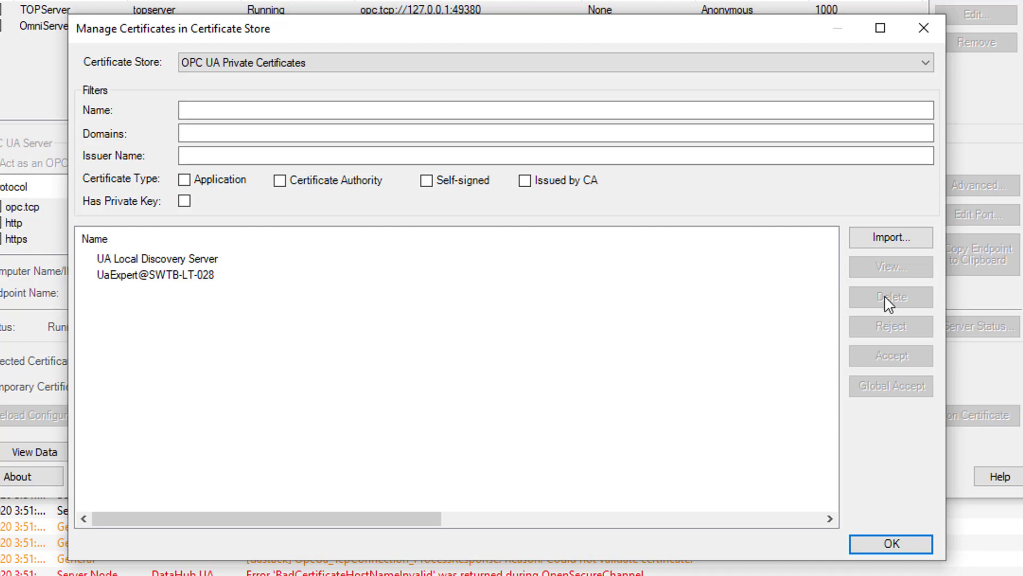
Abandon a certificate import and switch the manager to the now-empty Rejected Certificates store
left_click(892, 236)
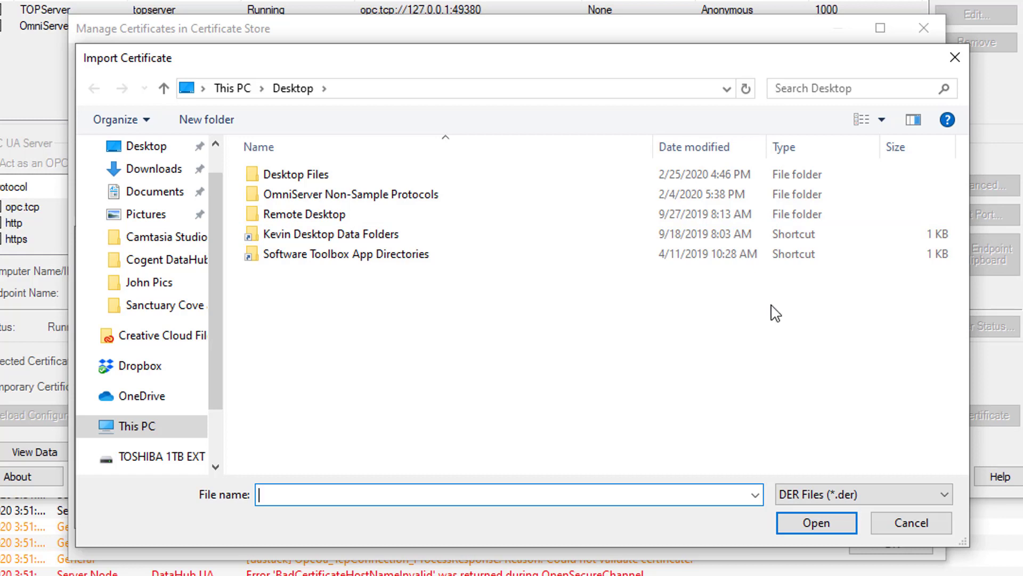
left_click(901, 524)
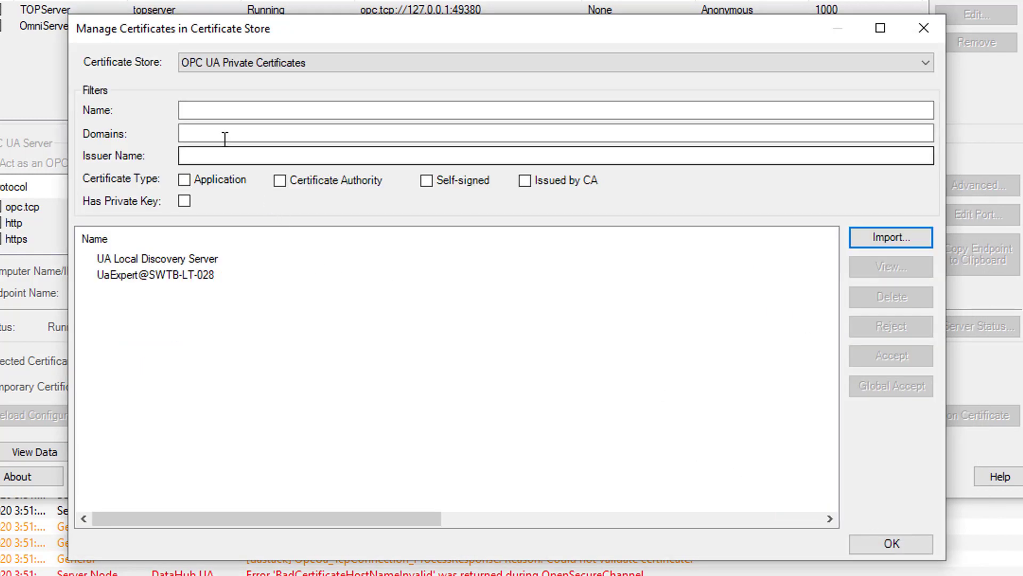
left_click(221, 73)
left_click(227, 80)
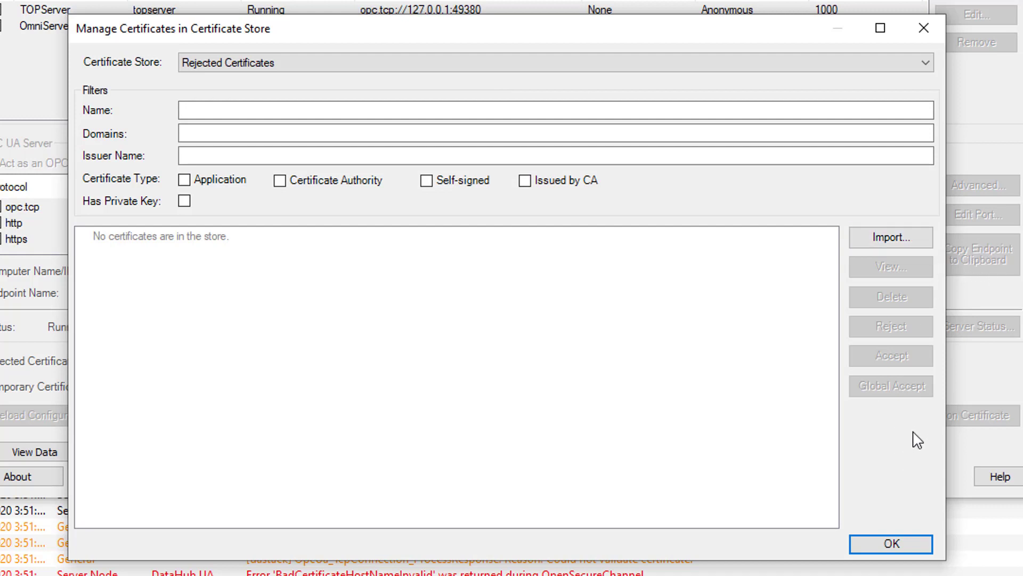
Close the certificate manager and review DataHub's own certificate, valid until 2067-01-09, then close it
left_click(897, 539)
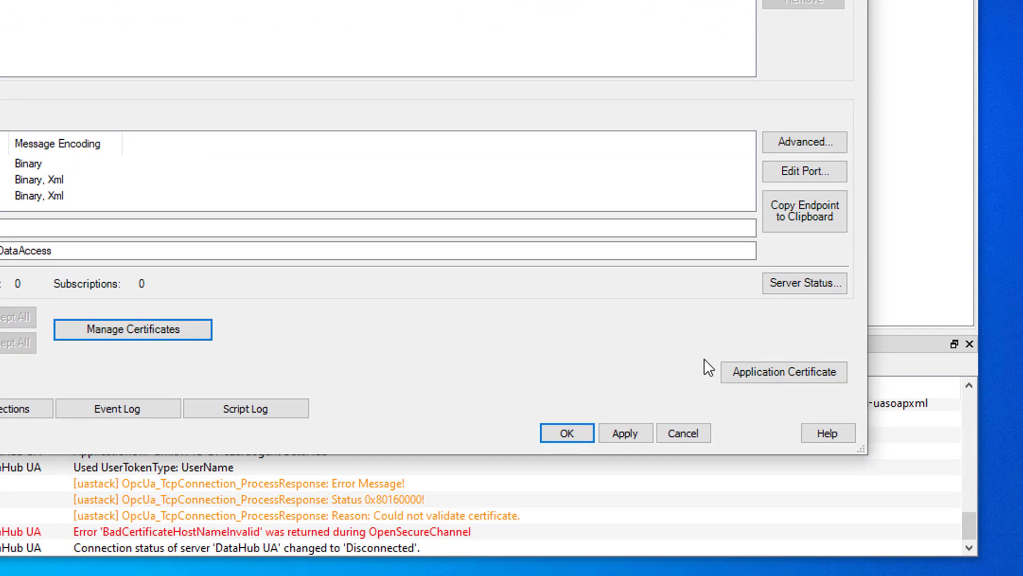
left_click(792, 370)
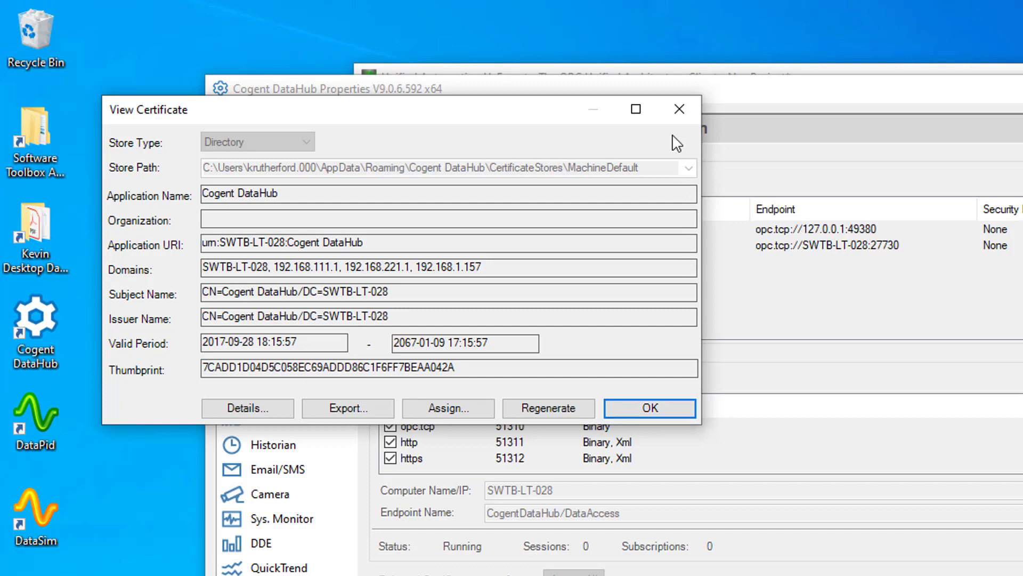
left_click(679, 104)
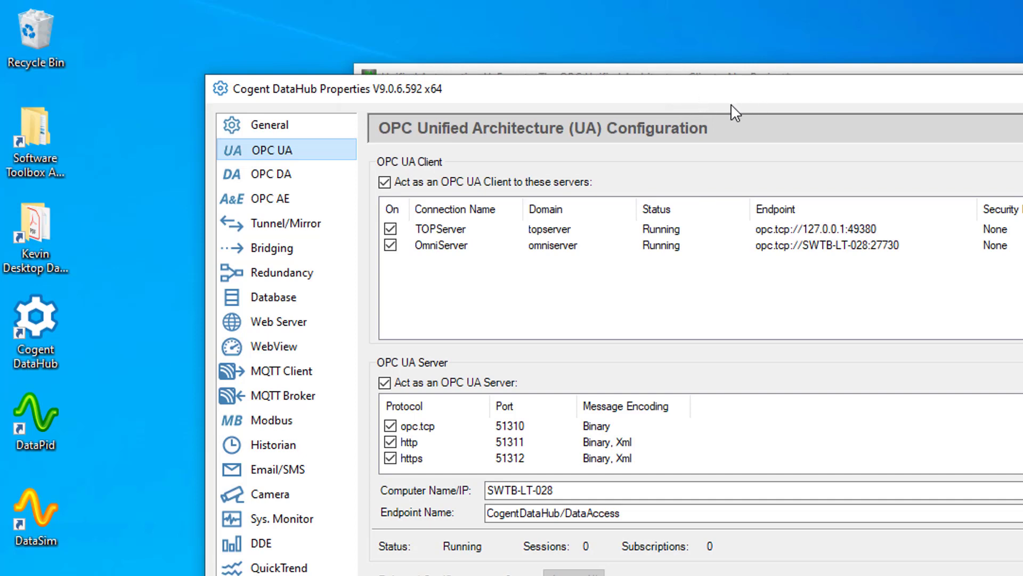
Bring UaExpert forward, inspect its Own Certificate, cancel exporting a copy, and close the certificate manager
left_click_drag(479, 89, 498, 141)
left_click(693, 70)
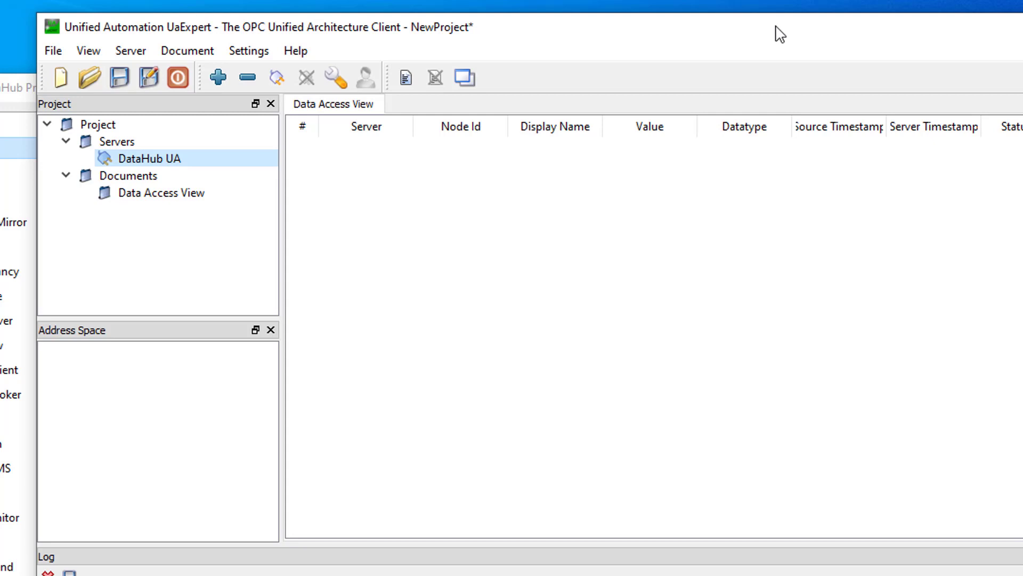
left_click(263, 53)
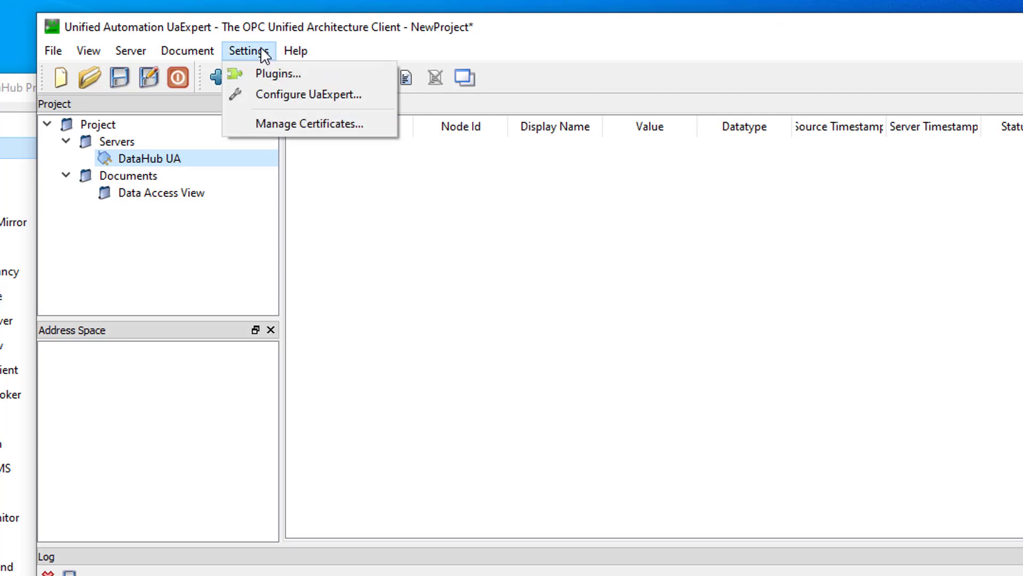
left_click(303, 126)
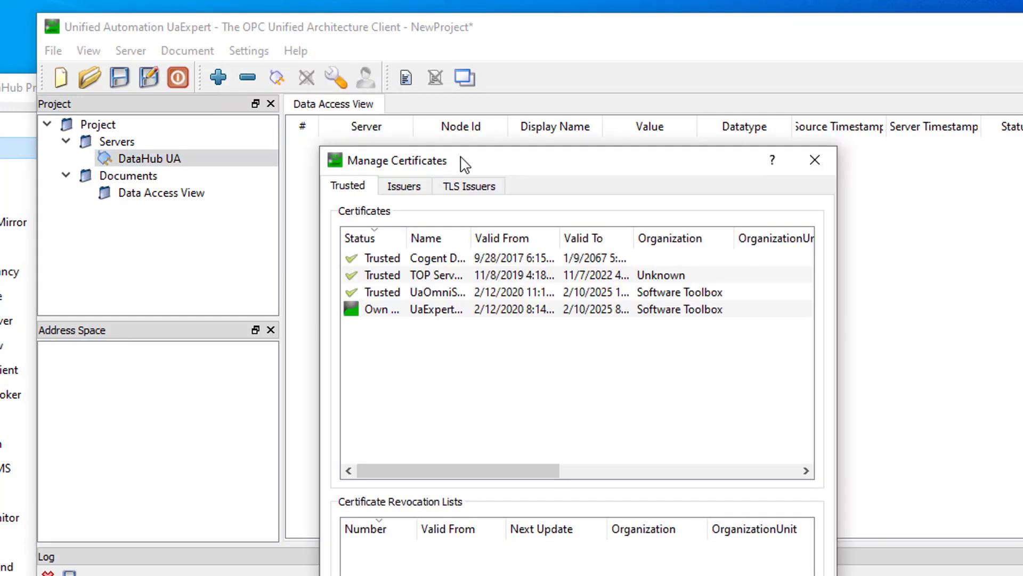
left_click(388, 309)
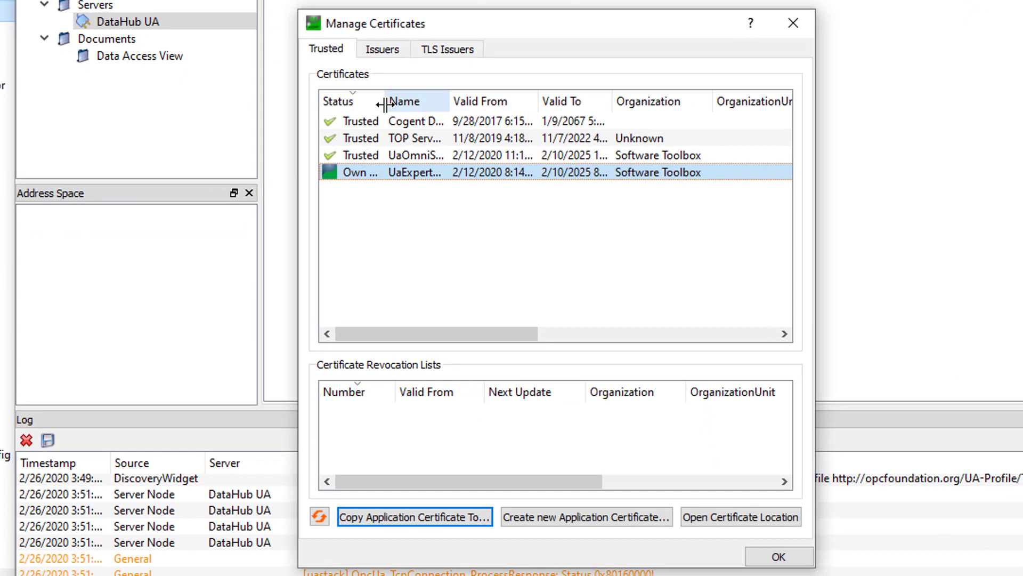
double_click(405, 230)
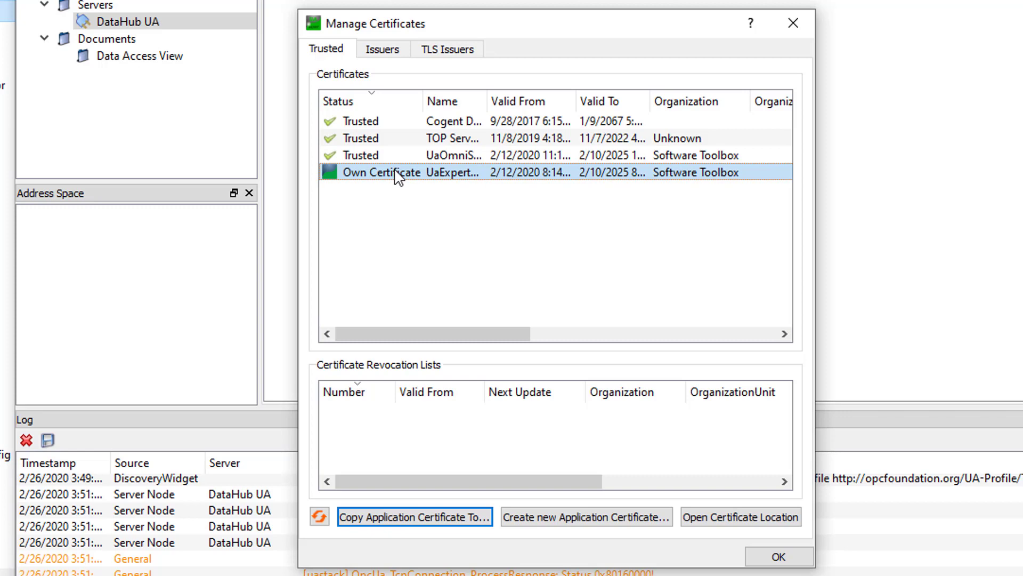
left_click(417, 522)
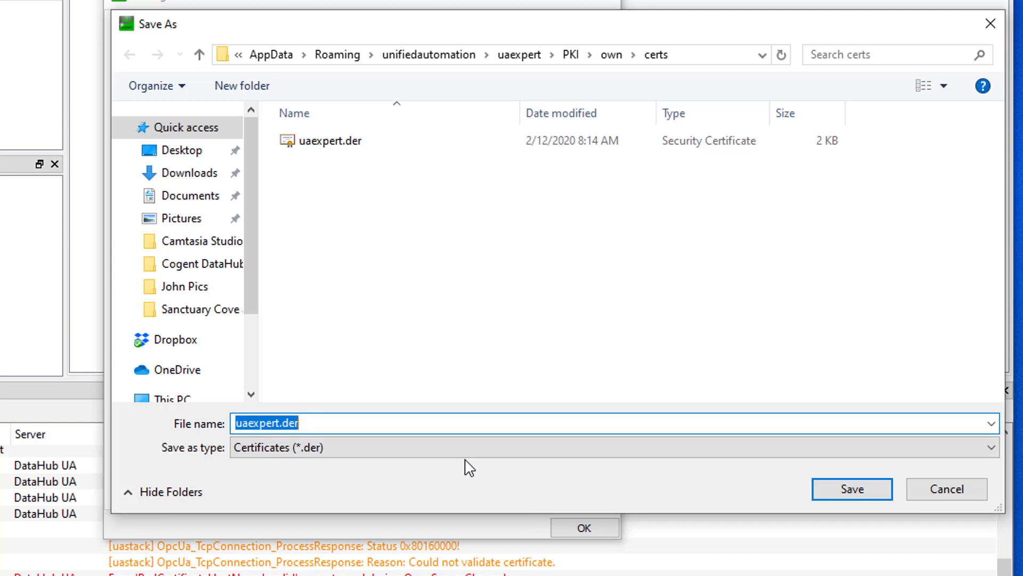
left_click(969, 493)
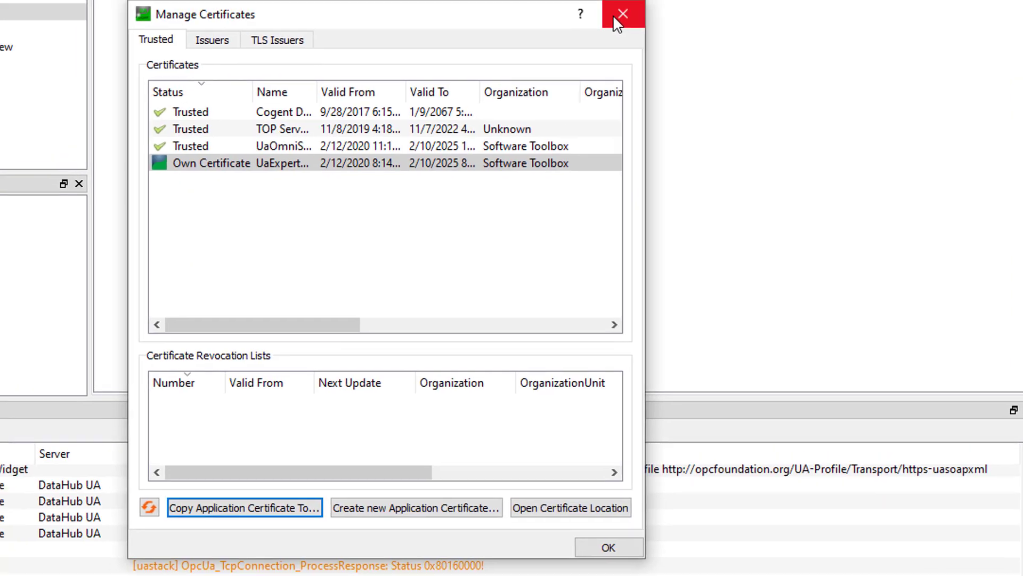
left_click(618, 15)
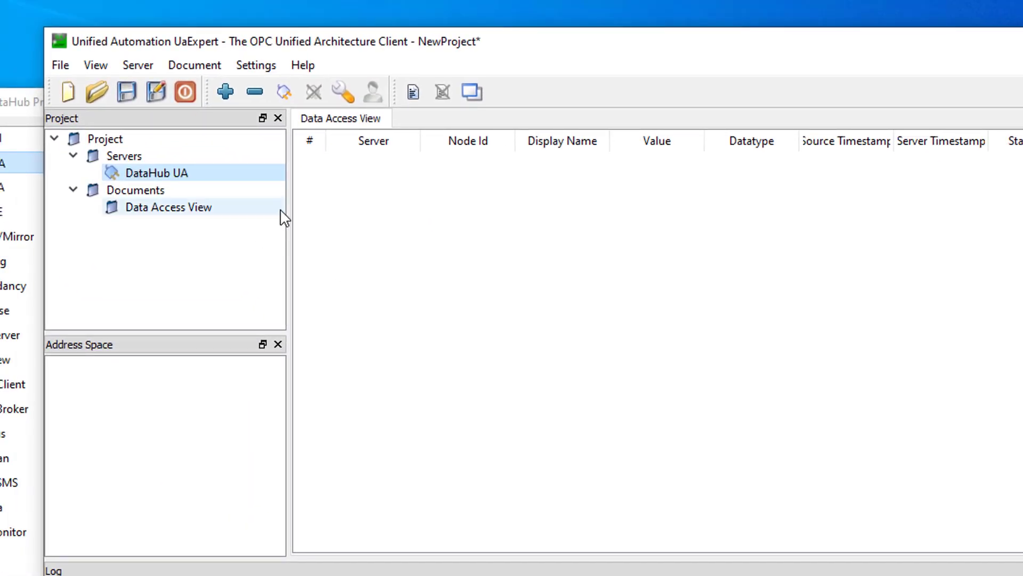
Connect UaExpert to DataHub UA from its context menu in the Project tree
mouse_move(151, 179)
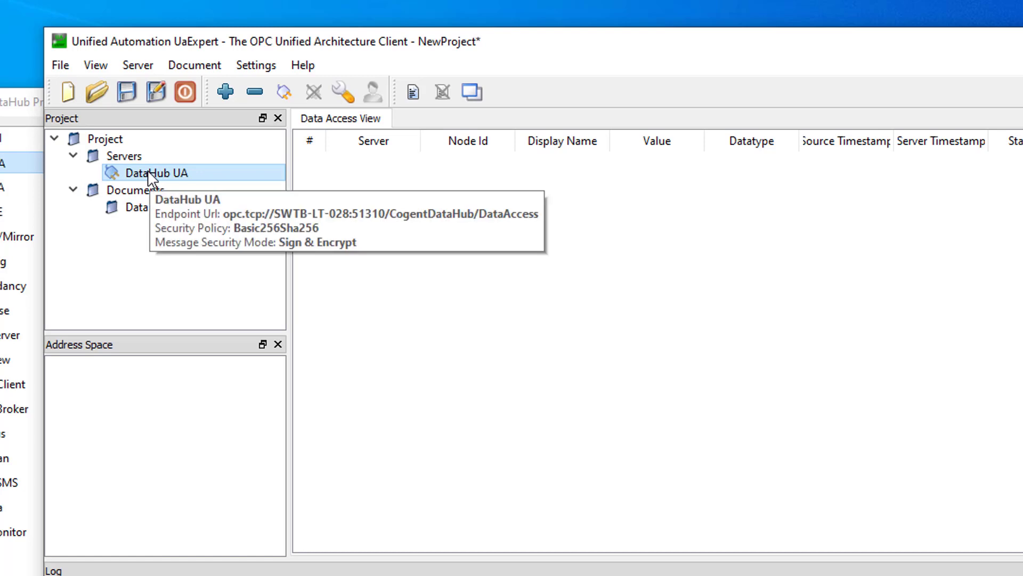
right_click(150, 173)
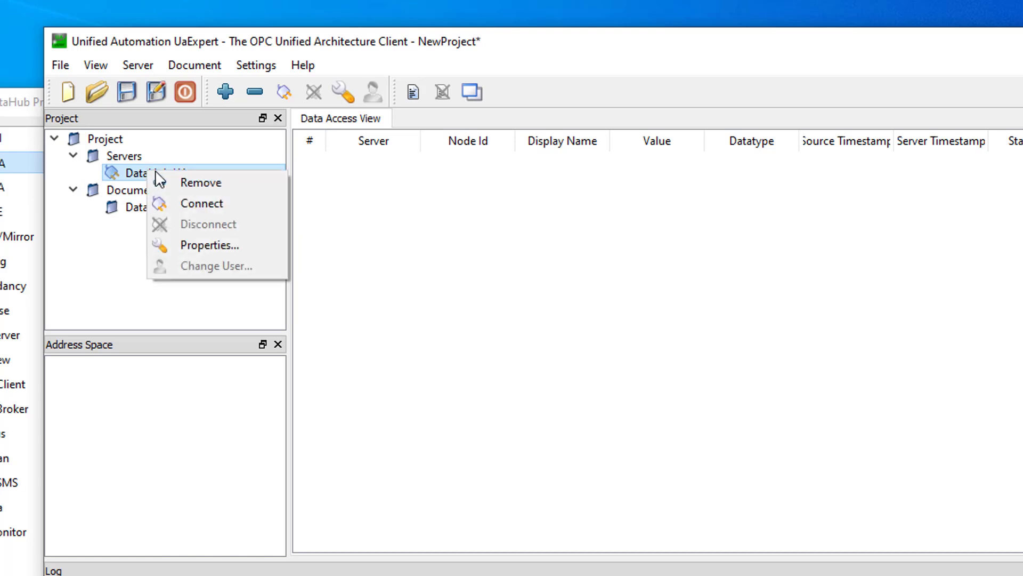
left_click(190, 199)
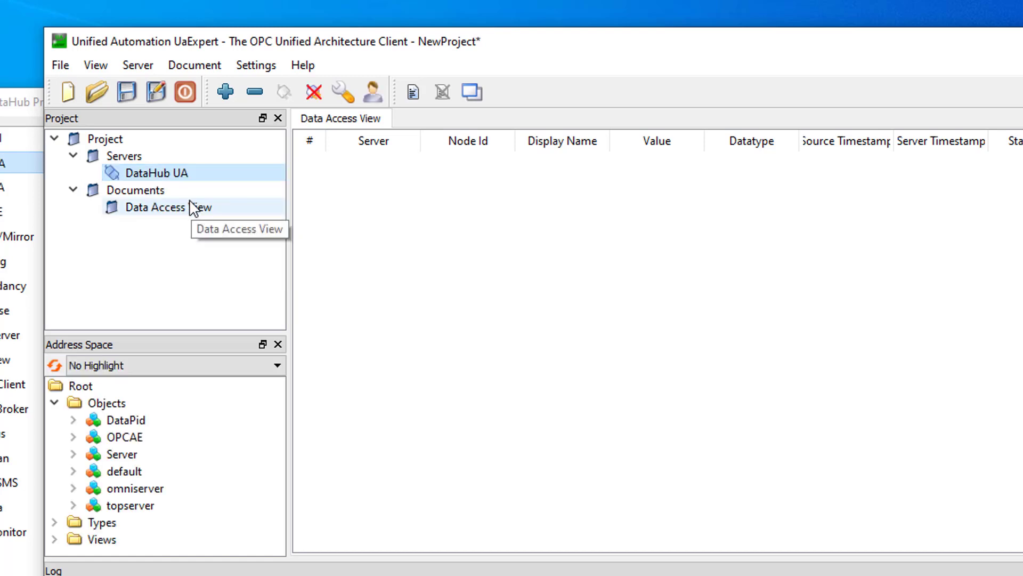
mouse_move(115, 179)
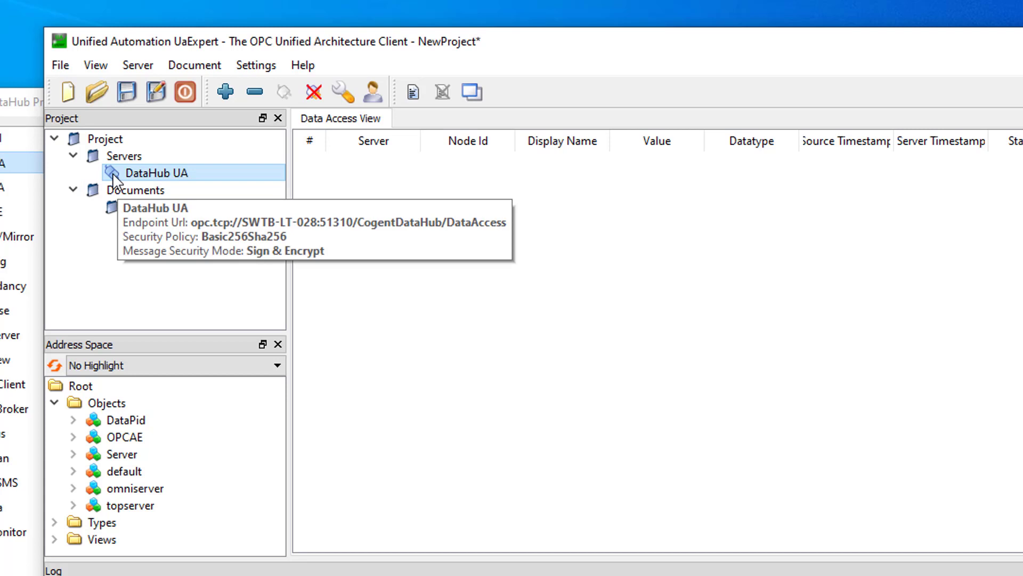
Expand topserver > Simulation Examples > Functions in the Address Space
left_click(119, 422)
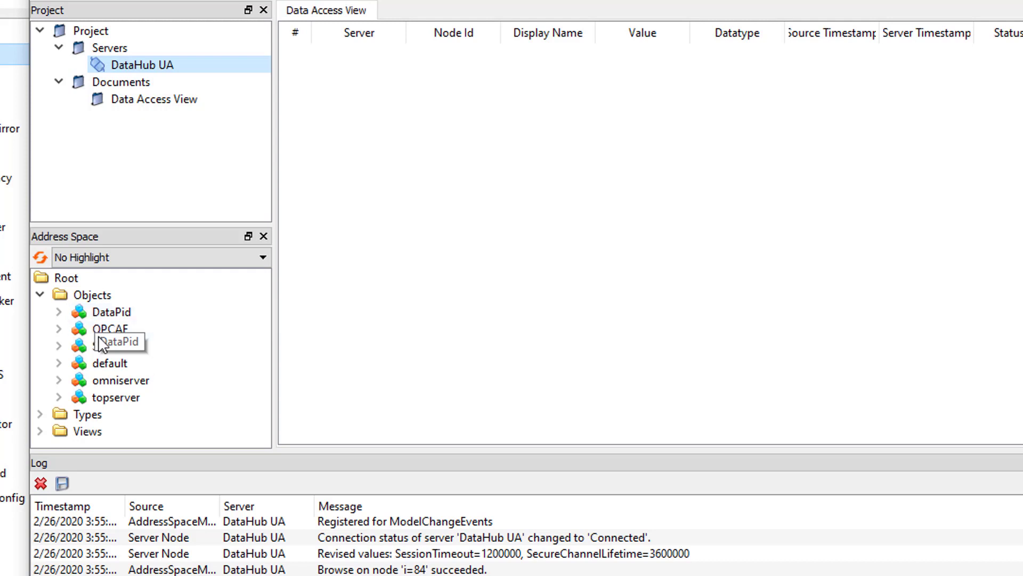
left_click(59, 398)
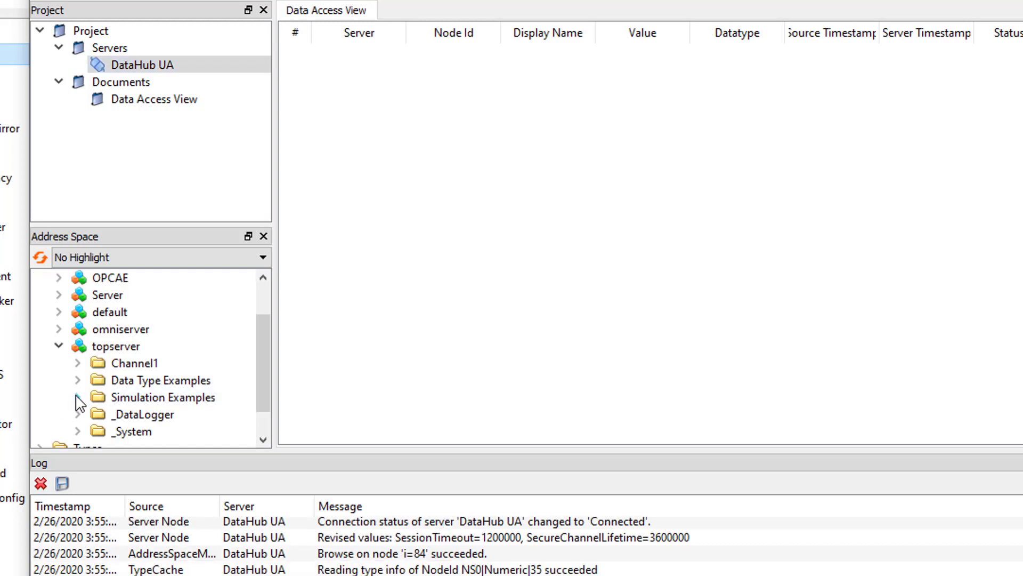
left_click(76, 397)
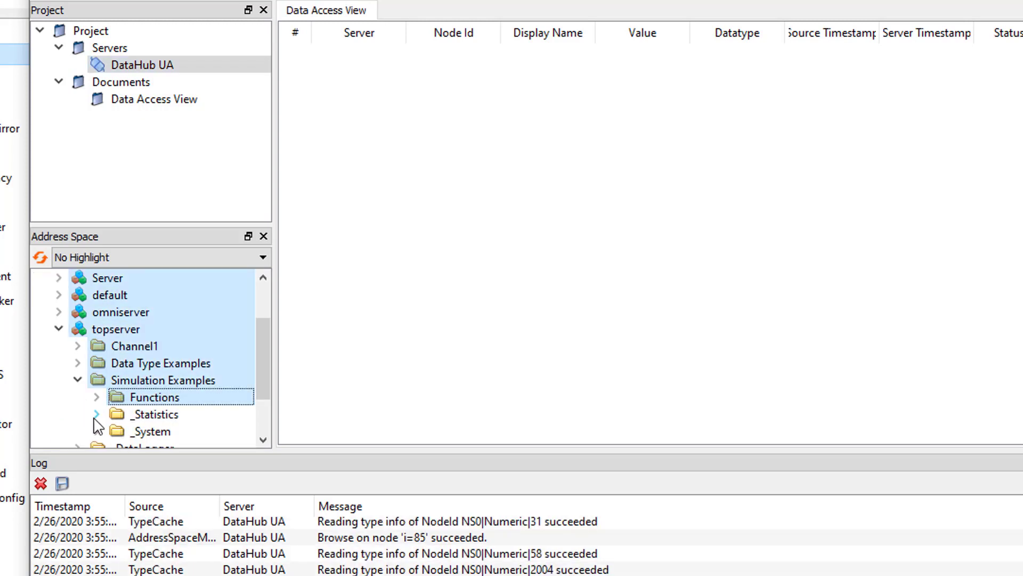
left_click_drag(263, 356, 264, 371)
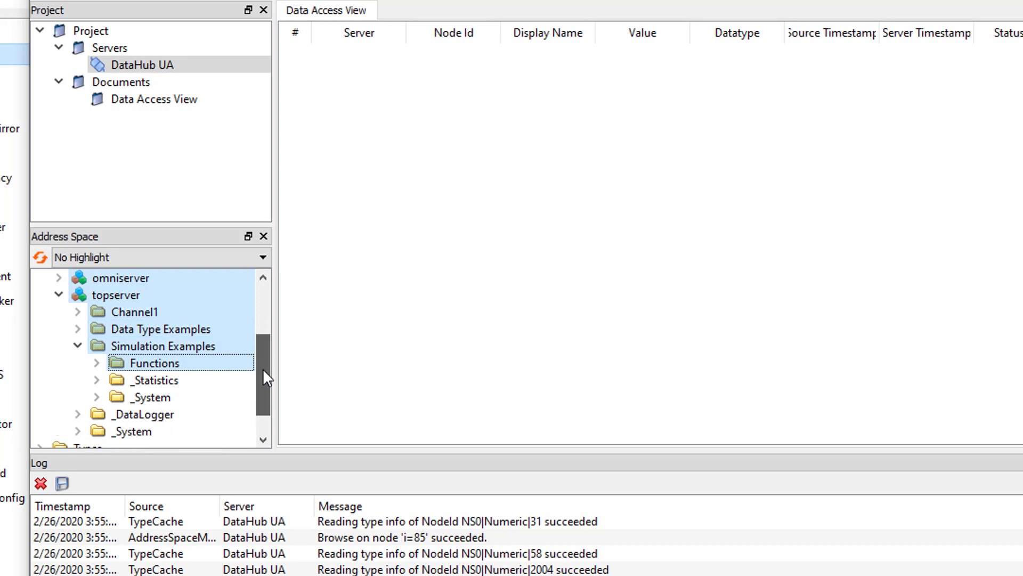
left_click(96, 364)
Add Ramp1, Random1, Sine1 and User1 to the Data Access View
left_click_drag(149, 296, 353, 269)
left_click_drag(173, 431, 418, 297)
left_click_drag(269, 344, 268, 373)
scroll(214, 346, "down", 2)
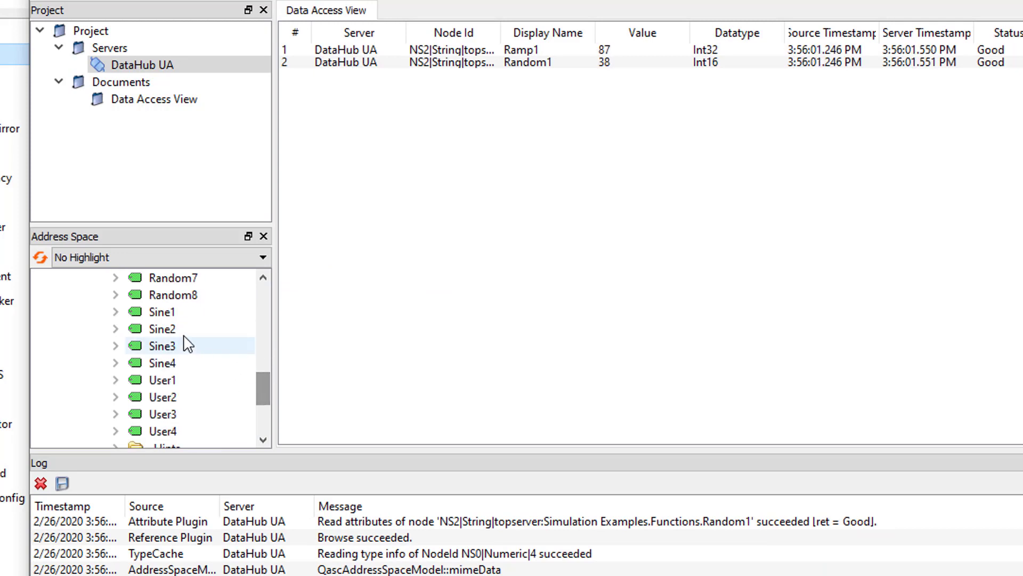
left_click_drag(162, 312, 319, 304)
left_click_drag(163, 379, 441, 310)
scroll(267, 411, "up", 8)
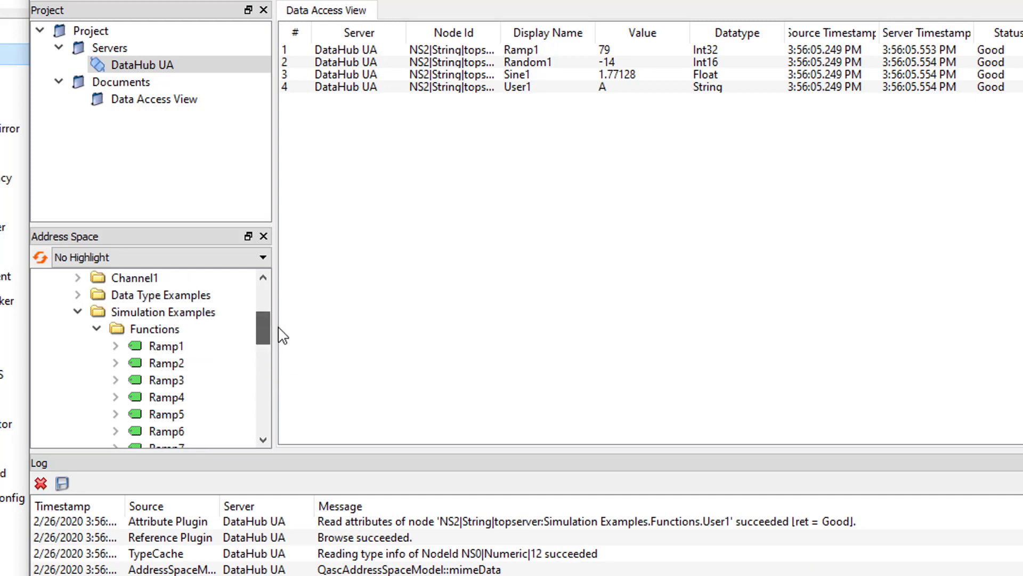
Collapse topserver and expand omniserver > SWToolbox.OmniServer > test in the Address Space
left_click(60, 397)
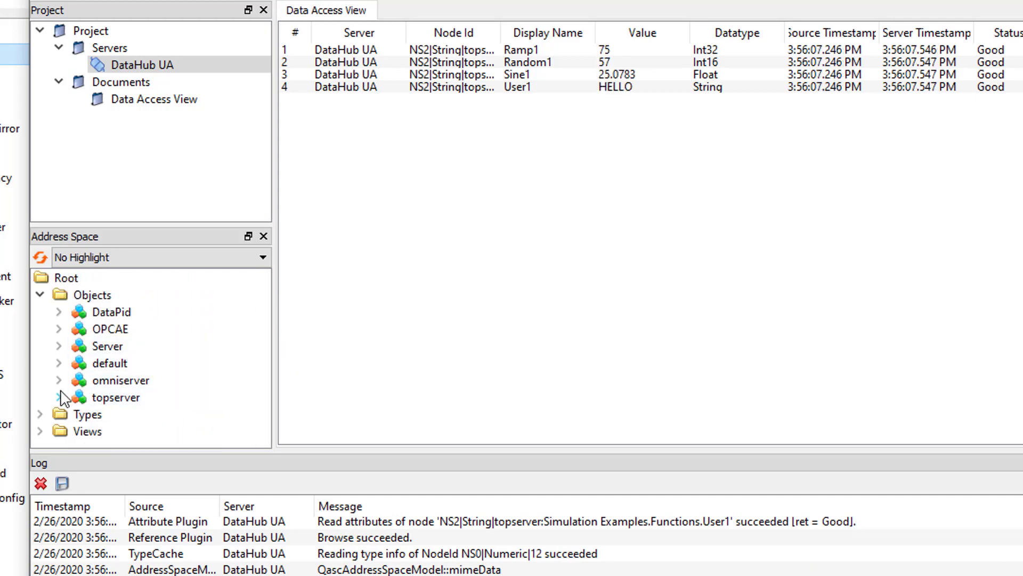
left_click(60, 381)
left_click(77, 397)
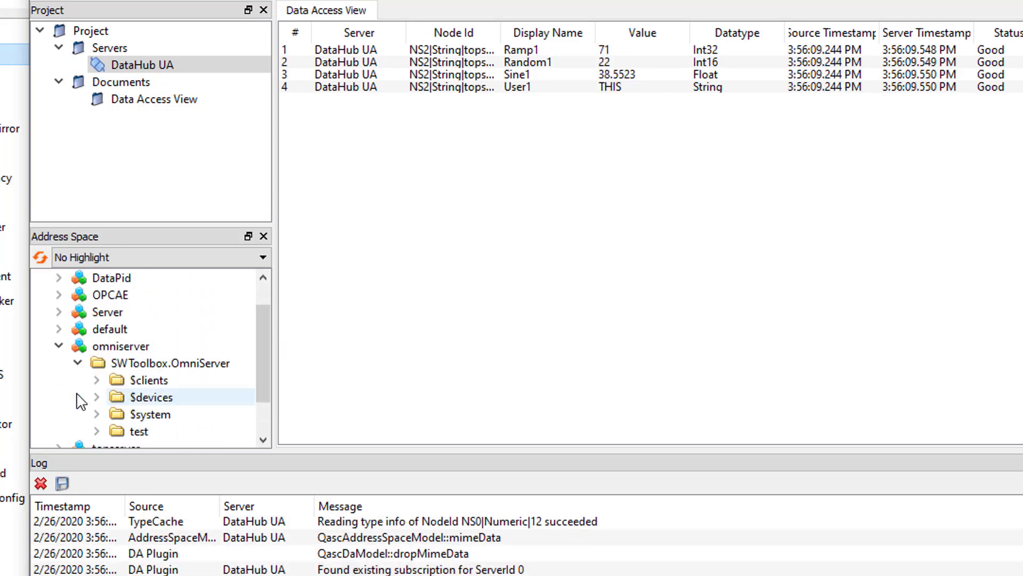
left_click(97, 433)
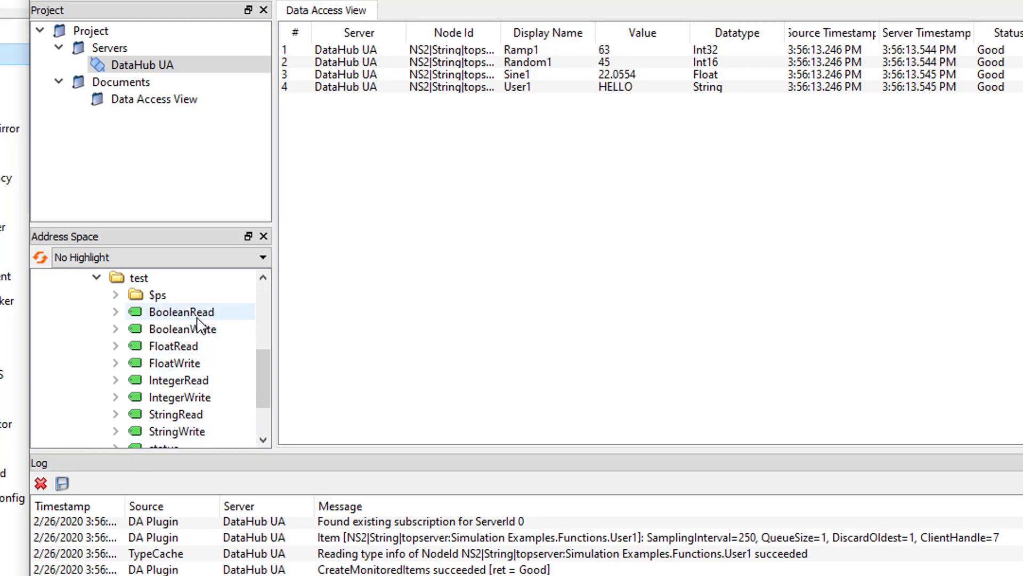
Add BooleanRead, FloatRead, IntegerRead and StringRead to the Data Access View
left_click_drag(181, 312, 304, 312)
left_click_drag(180, 352, 358, 290)
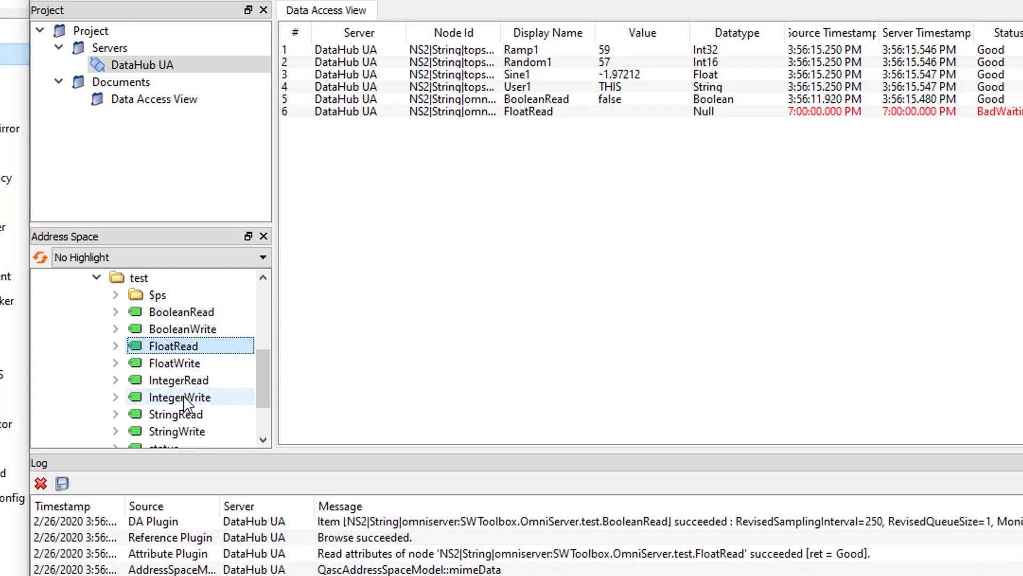
left_click(179, 380)
left_click_drag(176, 415, 383, 408)
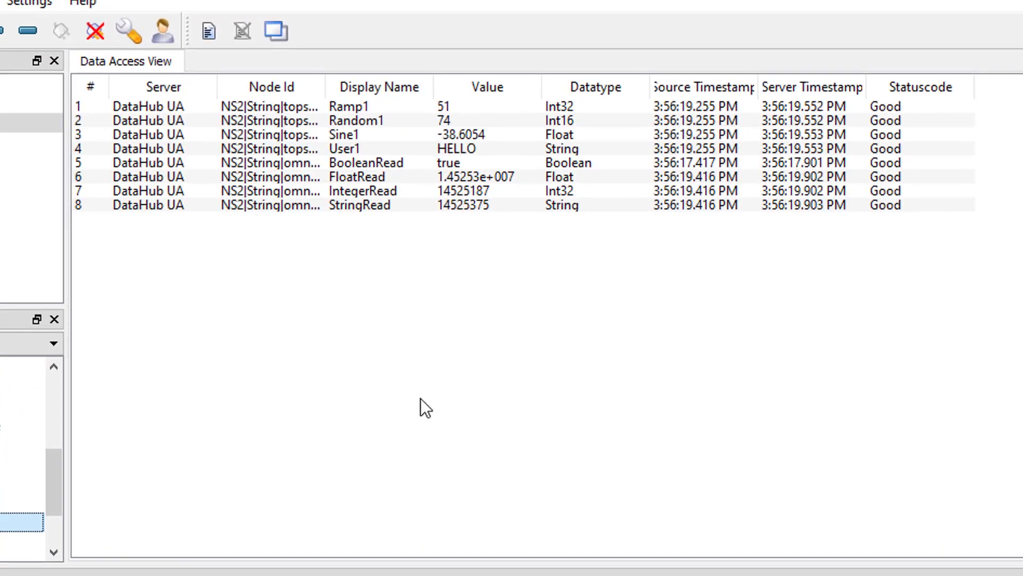